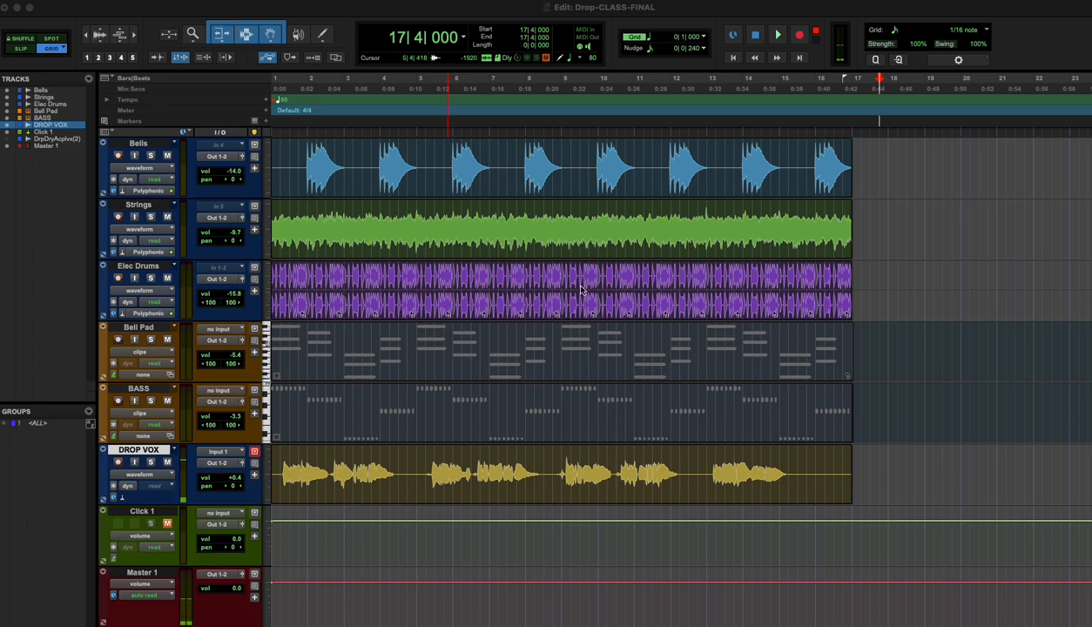
Switch to Finder, open the Drop-CLASS-FINAL 2 folder from Downloads and select the Drop-CLASS-FINAL.ptx session file
{"action": "key", "text": "super+Tab"}
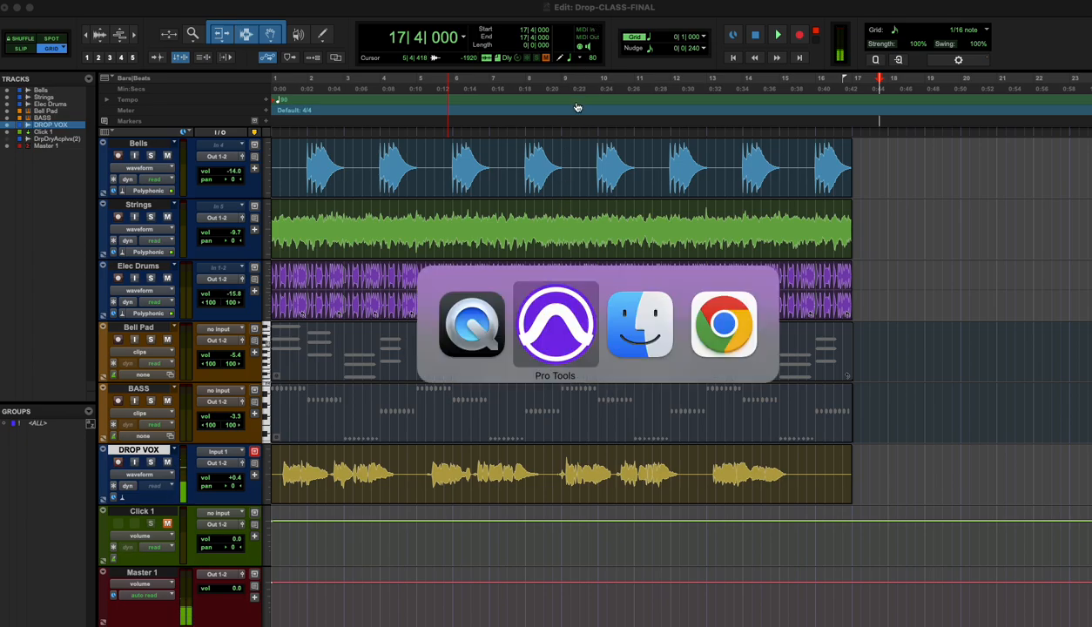
{"action": "key", "text": "super+Tab"}
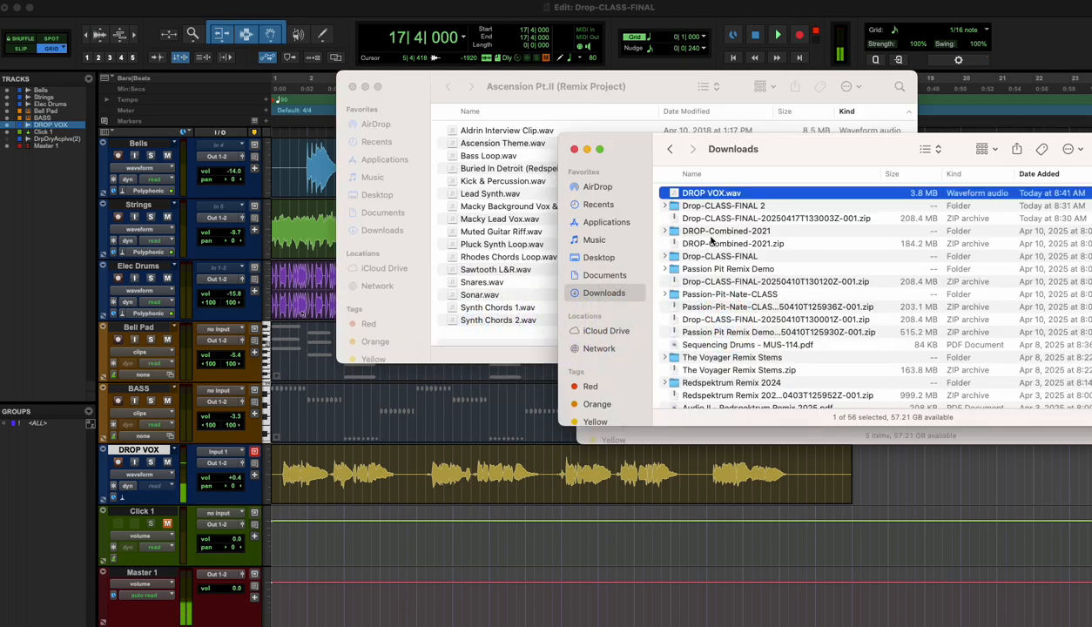
{"action": "left_click", "coordinate": [724, 206]}
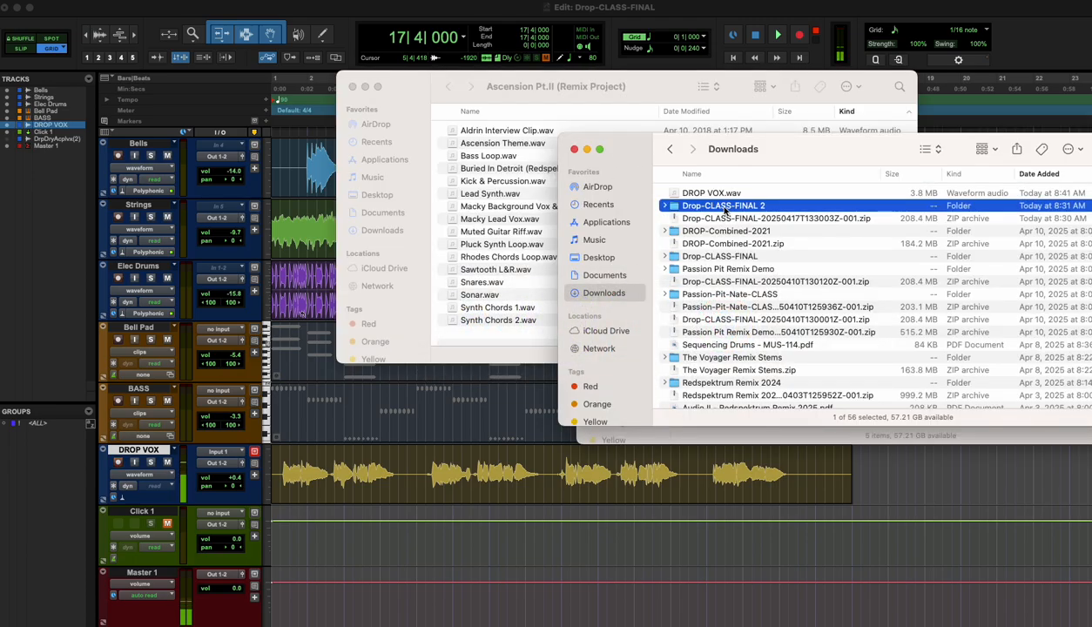
{"action": "double_click", "coordinate": [723, 207]}
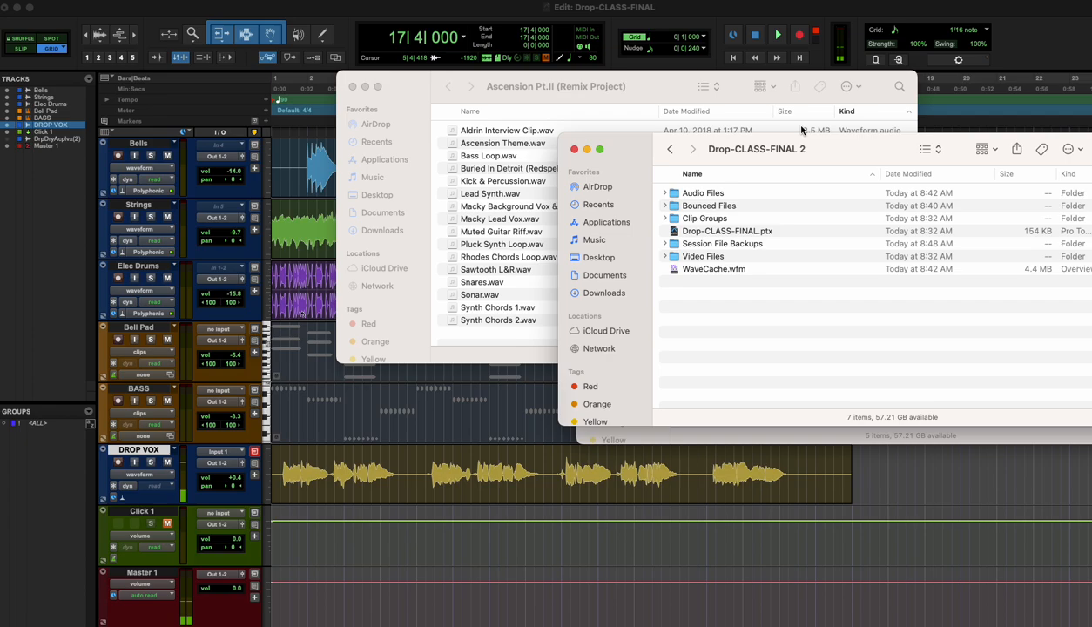
{"action": "left_click_drag", "start_coordinate": [843, 150], "coordinate": [669, 110]}
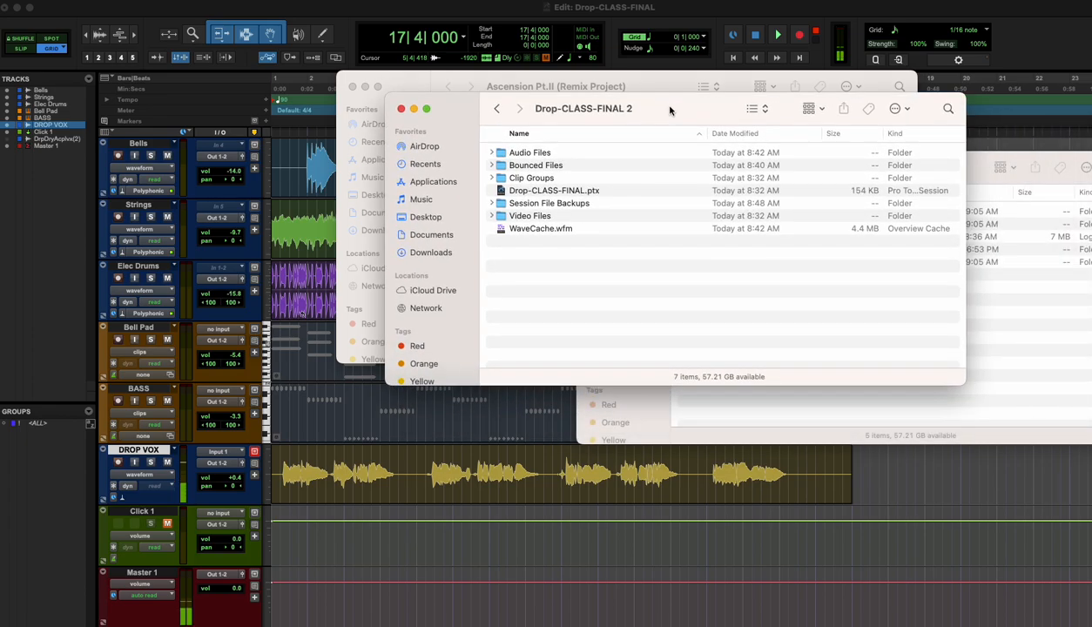
{"action": "left_click", "coordinate": [533, 190]}
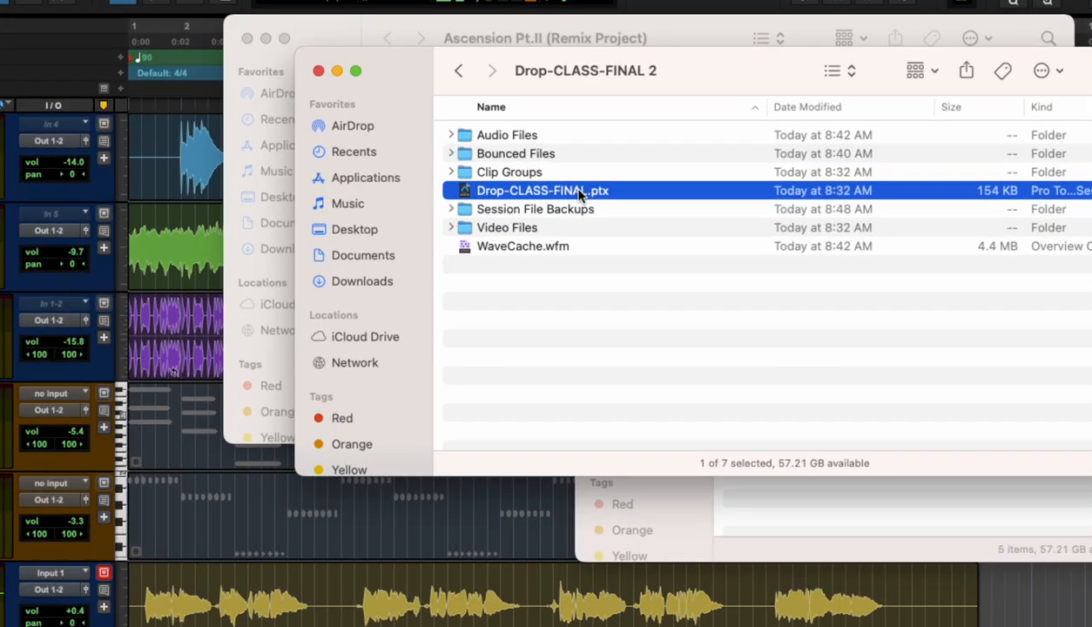
Return to Downloads, select DROP VOX.wav, and switch to Chrome to view the Drive Audio Files folder
{"action": "left_click", "coordinate": [458, 73]}
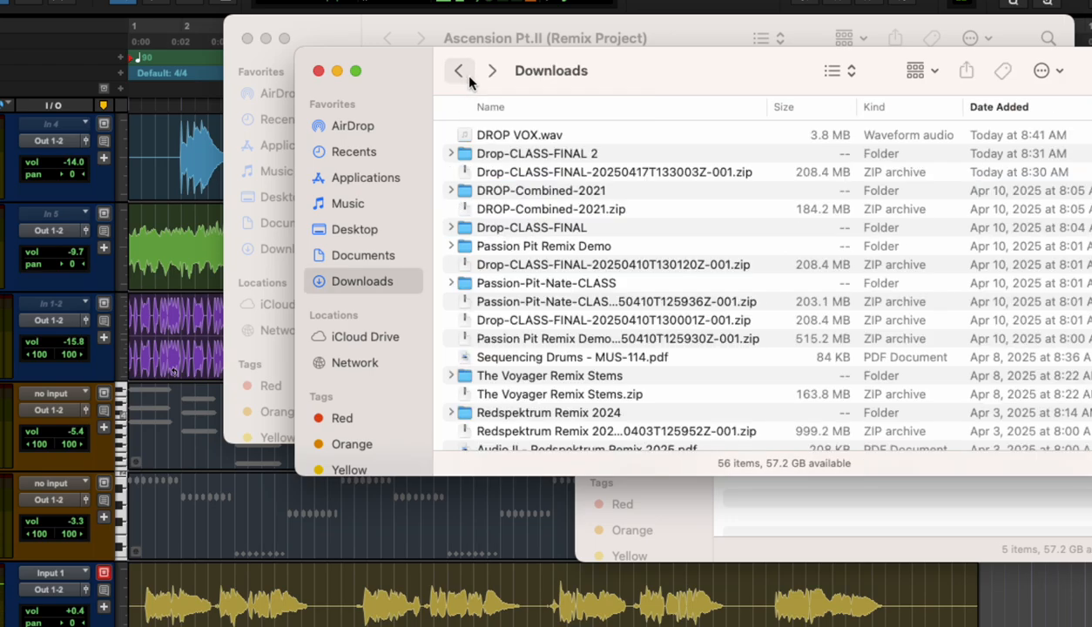
{"action": "left_click", "coordinate": [470, 135]}
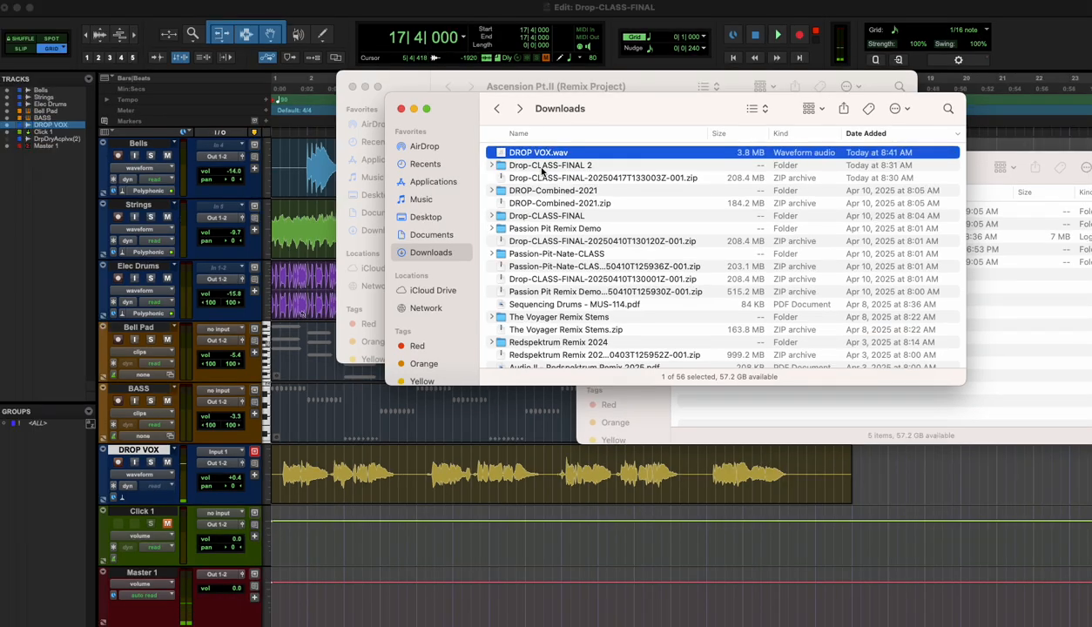
{"action": "key", "text": "super+Tab"}
{"action": "key", "text": "super+Tab"}
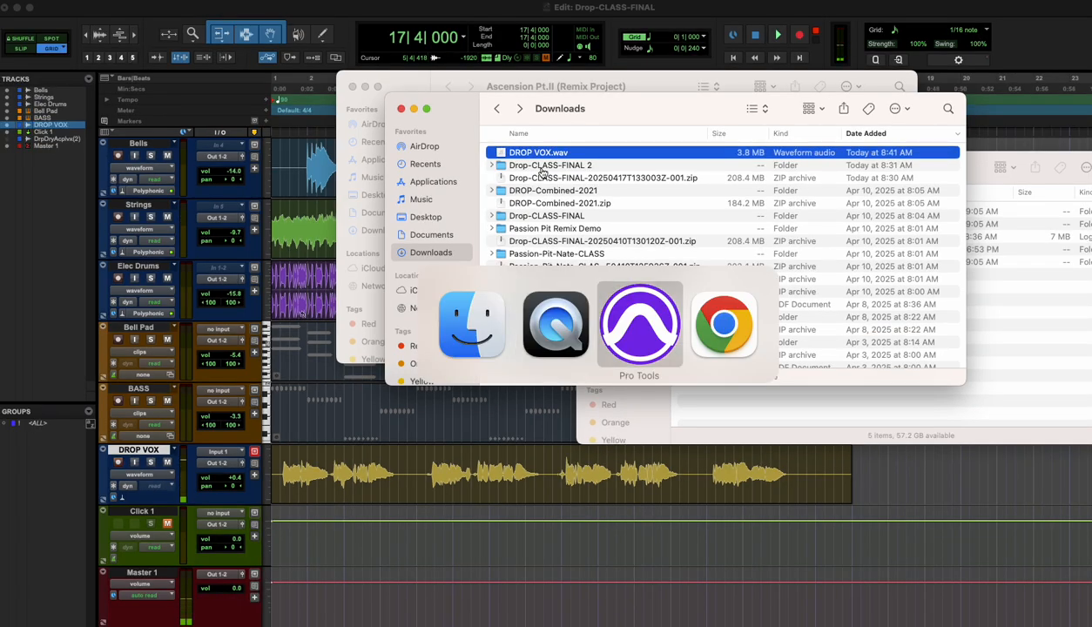
{"action": "key", "text": "super+Tab"}
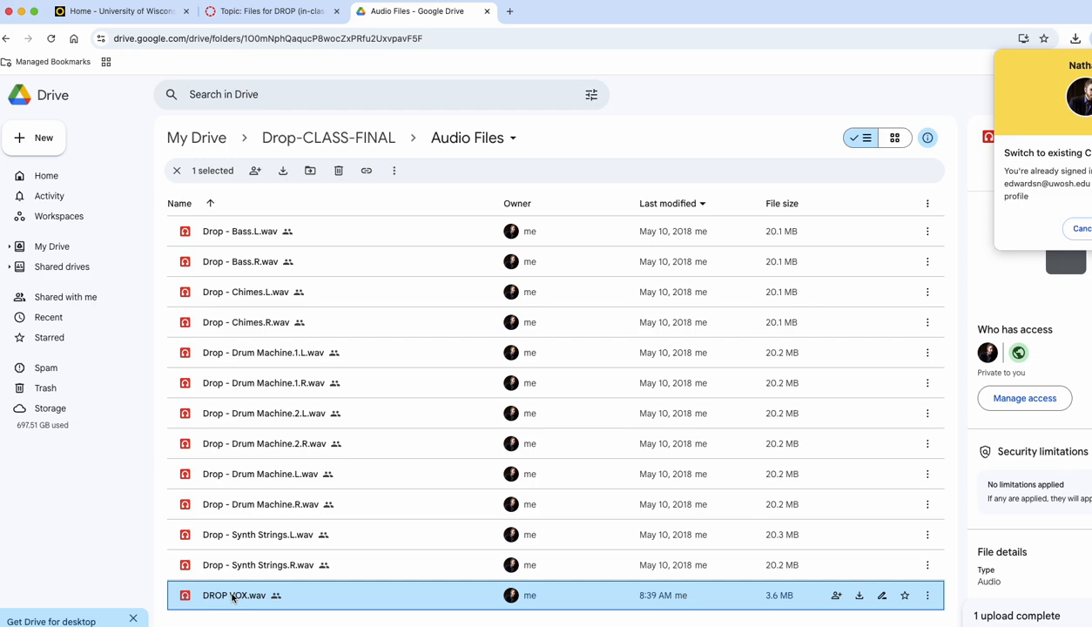
Switch back to Pro Tools and look through the session's import options without importing anything
{"action": "key", "text": "super+Tab"}
{"action": "key", "text": "super+Tab"}
{"action": "key", "text": "super+Tab"}
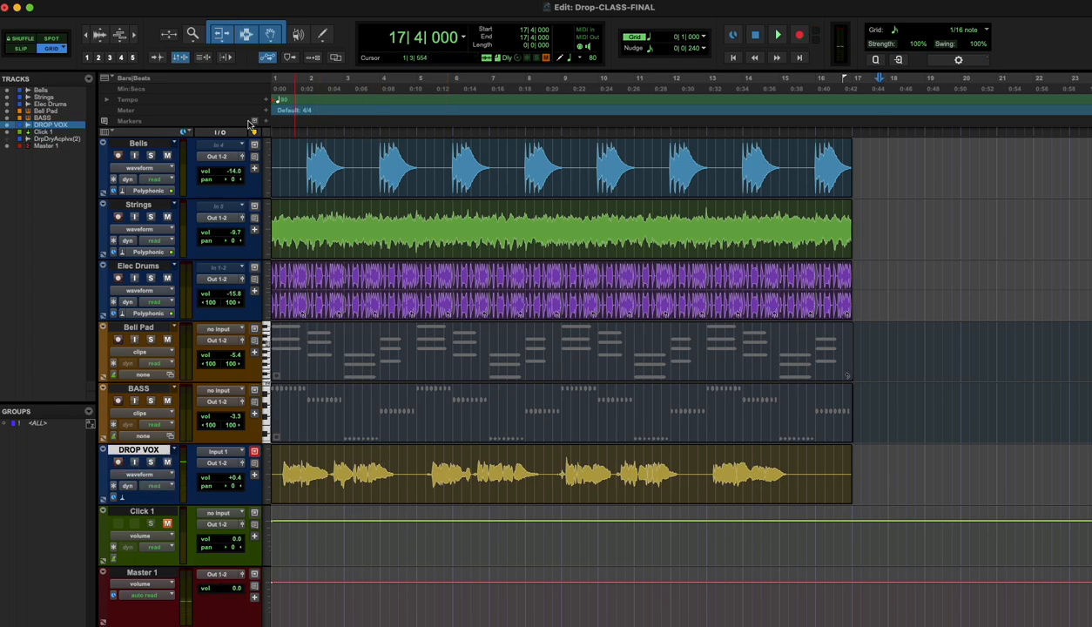
{"action": "left_click", "coordinate": [83, 3]}
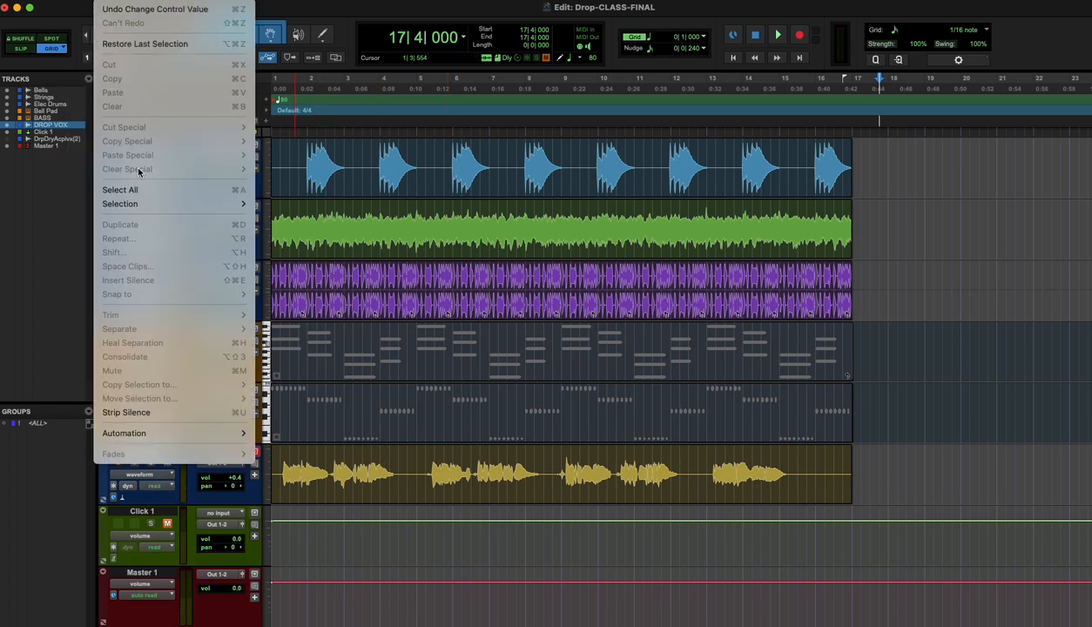
{"action": "mouse_move", "coordinate": [122, 214]}
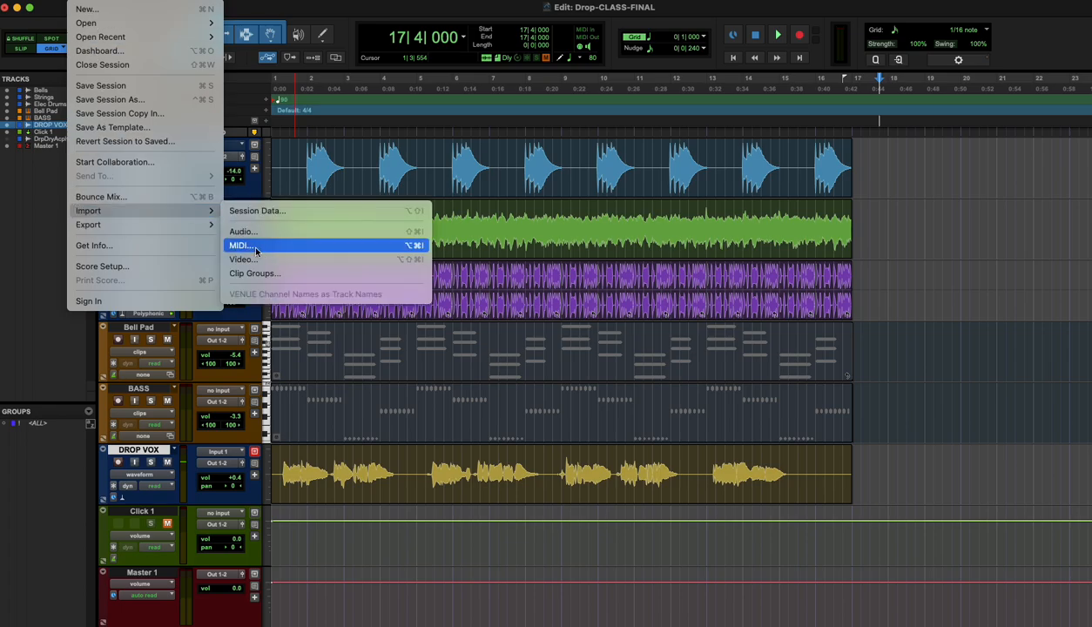
{"action": "left_click", "coordinate": [344, 543]}
View DROP VOX.wav in the Finder Downloads folder and return to the Pro Tools Edit window
{"action": "key", "text": "super+Tab"}
{"action": "key", "text": "super+Tab"}
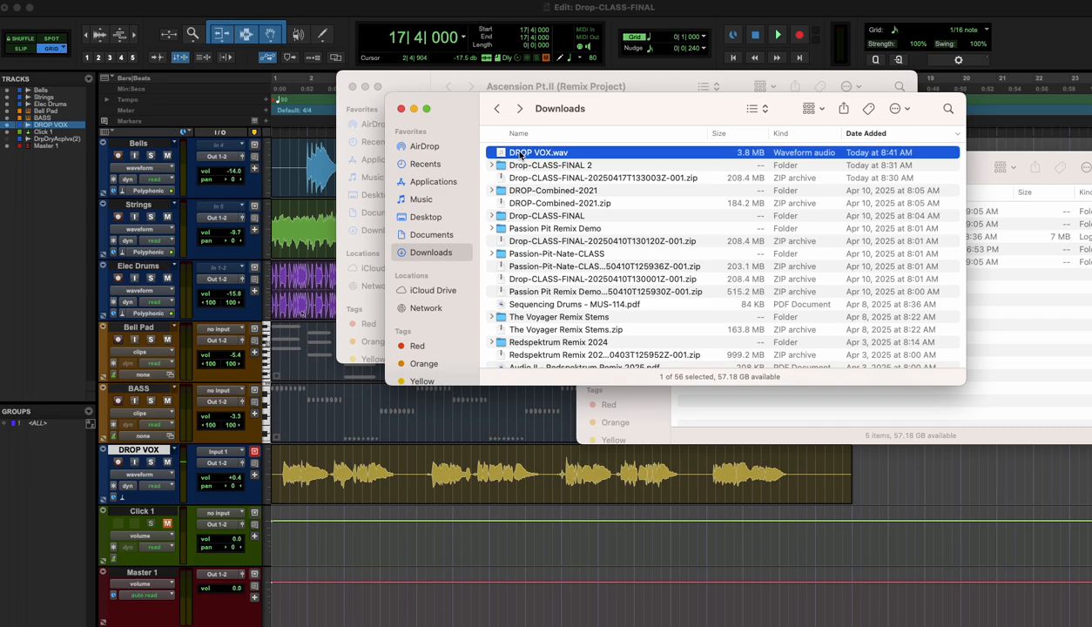
{"action": "left_click", "coordinate": [476, 11]}
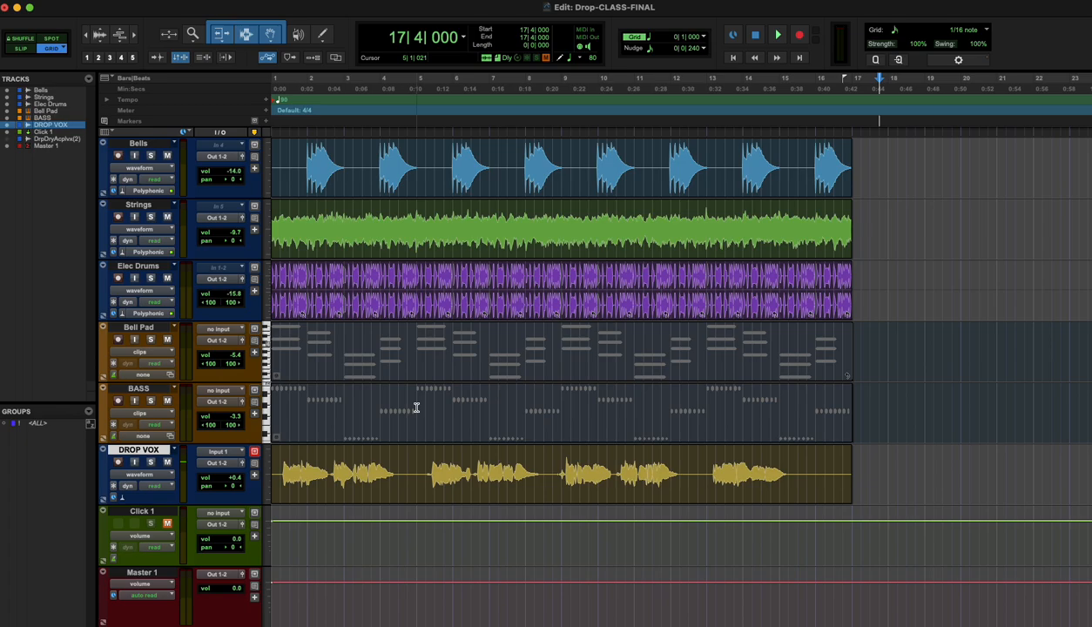
Listen to the session from its beginning, stopping playback after a few bars
{"action": "key", "text": "space"}
{"action": "key", "text": "space"}
{"action": "key", "text": "Return"}
{"action": "key", "text": "space"}
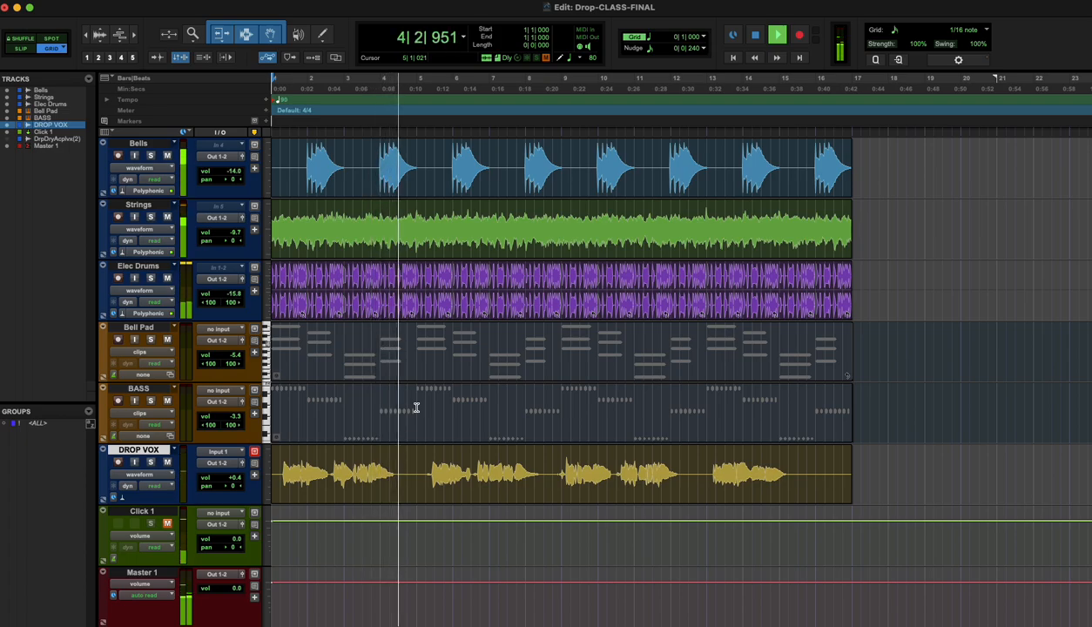
{"action": "key", "text": "space"}
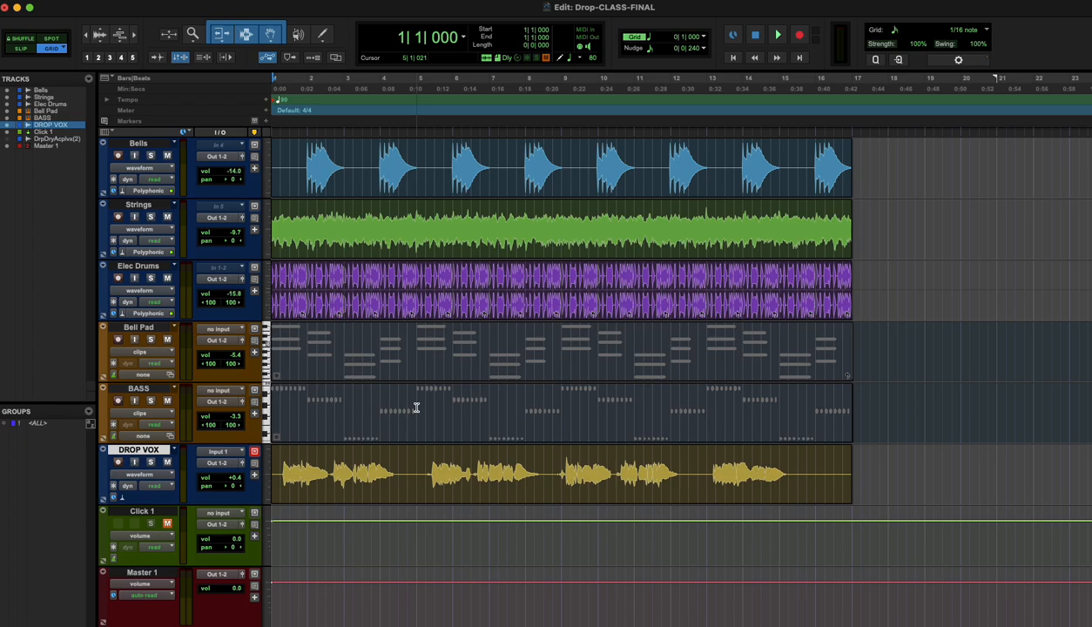
Show the Mix window and open the Color Palette for the BASS track, keeping the track orange
{"action": "key", "text": "super+equal"}
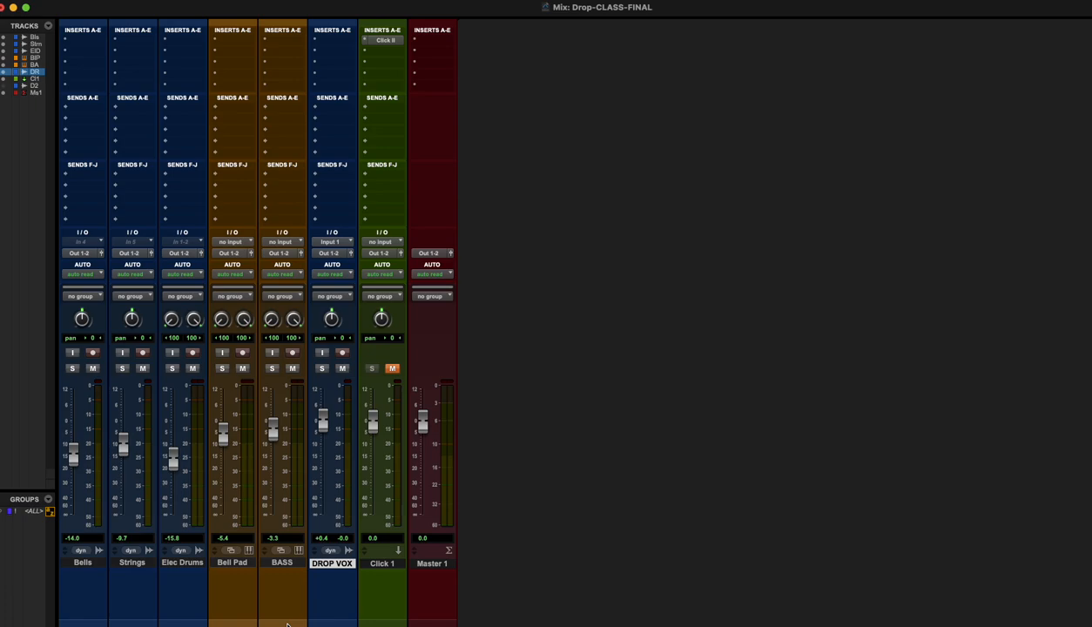
{"action": "double_click", "coordinate": [287, 624]}
{"action": "left_click_drag", "start_coordinate": [403, 525], "coordinate": [615, 139]}
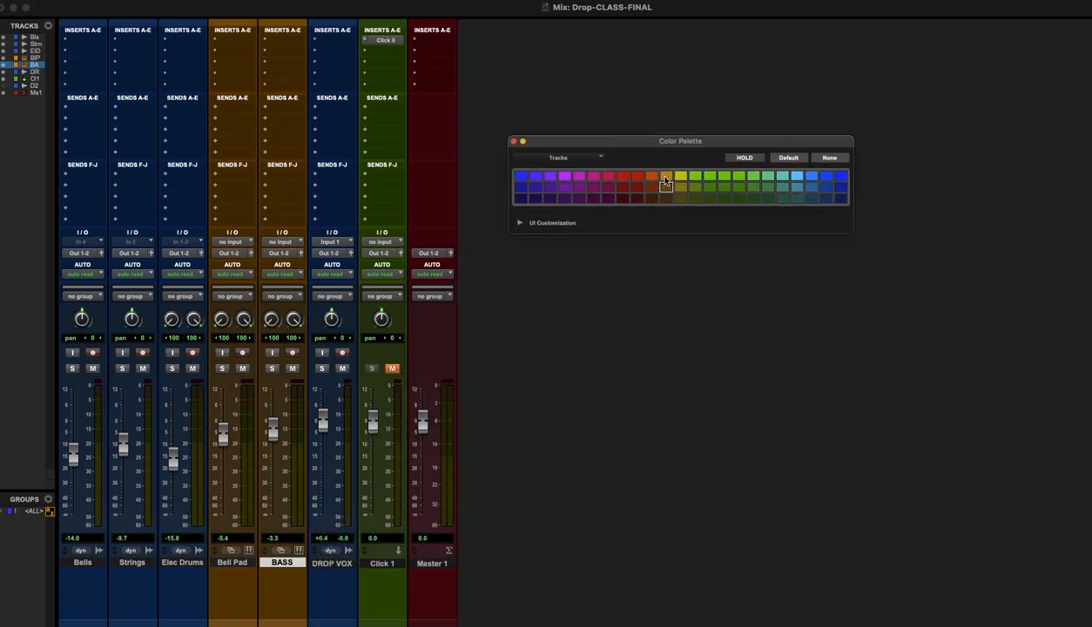
{"action": "left_click", "coordinate": [677, 176]}
{"action": "left_click", "coordinate": [666, 185]}
Set the Track Header Brightness to 54 in the UI customization settings, and close the Color Palette in the Edit window
{"action": "left_click", "coordinate": [520, 223]}
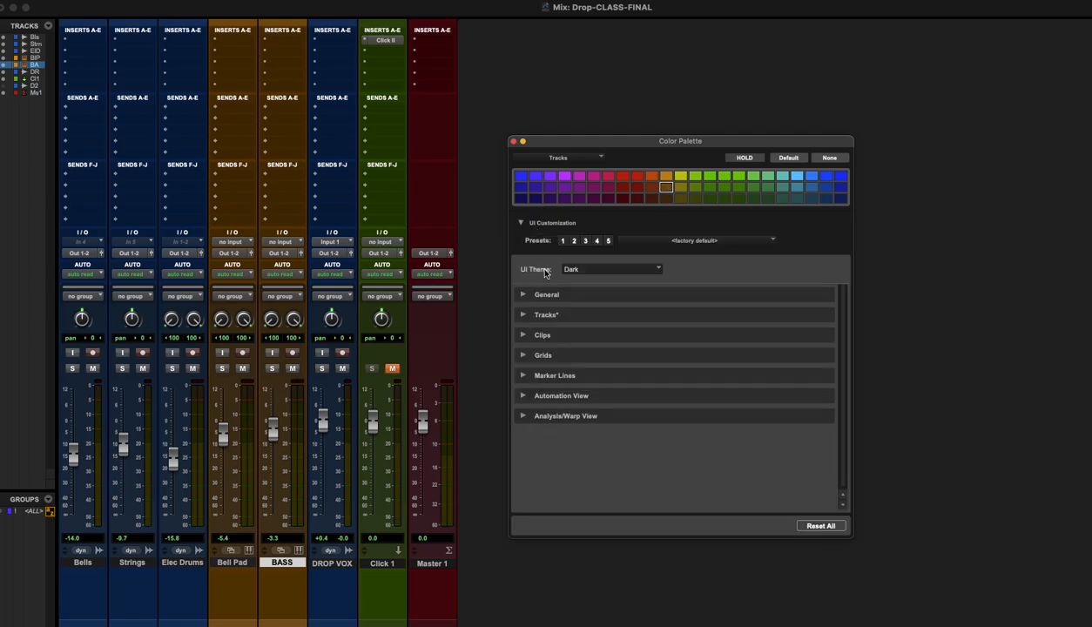
{"action": "left_click", "coordinate": [520, 224]}
{"action": "left_click", "coordinate": [521, 224]}
{"action": "left_click", "coordinate": [522, 295]}
{"action": "left_click", "coordinate": [522, 295]}
{"action": "left_click", "coordinate": [523, 315]}
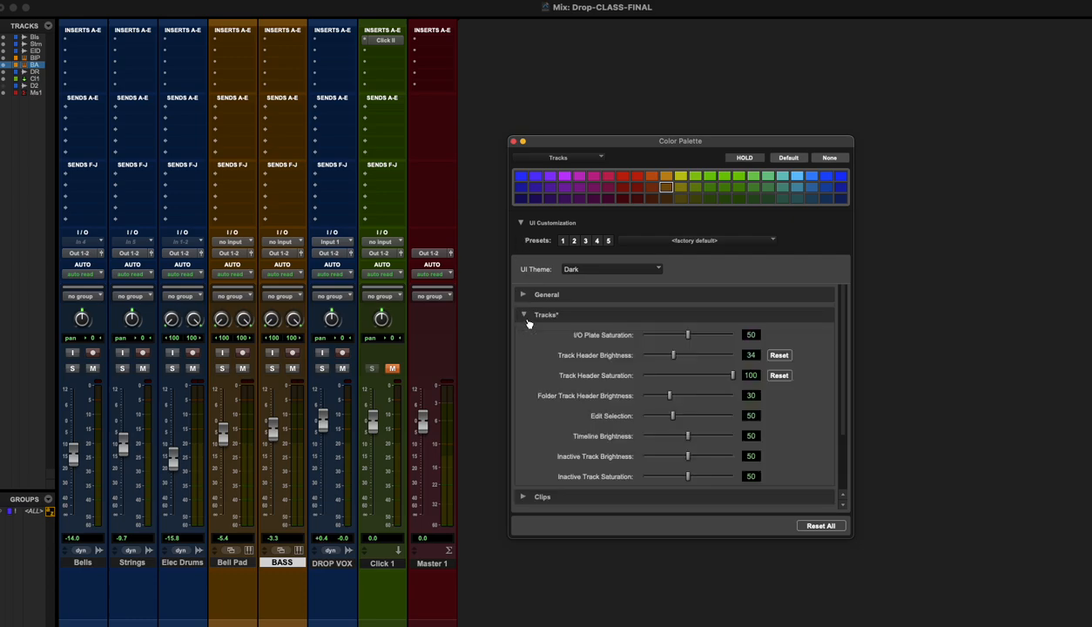
{"action": "mouse_move", "coordinate": [674, 355]}
{"action": "left_mouse_down"}
{"action": "mouse_move", "coordinate": [695, 356]}
{"action": "mouse_move", "coordinate": [656, 359]}
{"action": "mouse_move", "coordinate": [702, 356]}
{"action": "mouse_move", "coordinate": [692, 361]}
{"action": "left_mouse_up"}
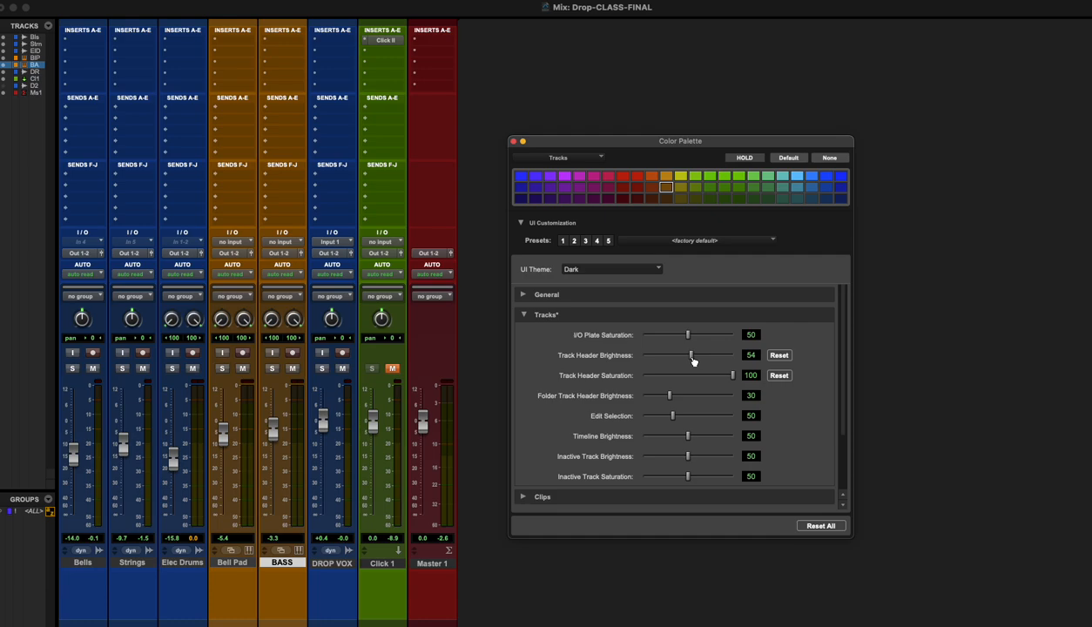
{"action": "key", "text": "super+equal"}
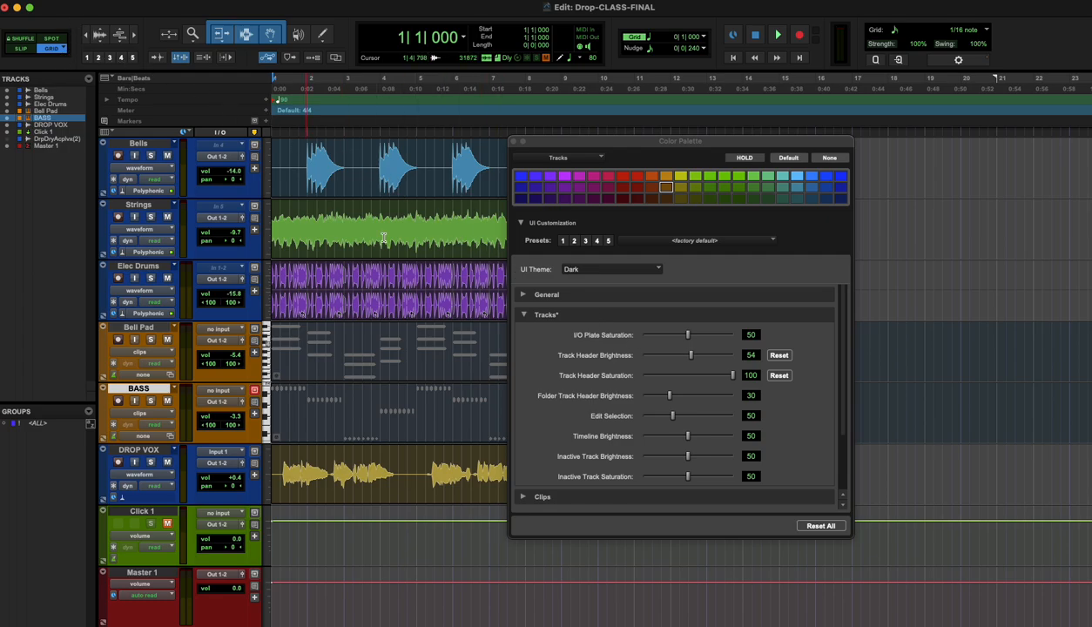
{"action": "left_click", "coordinate": [514, 141]}
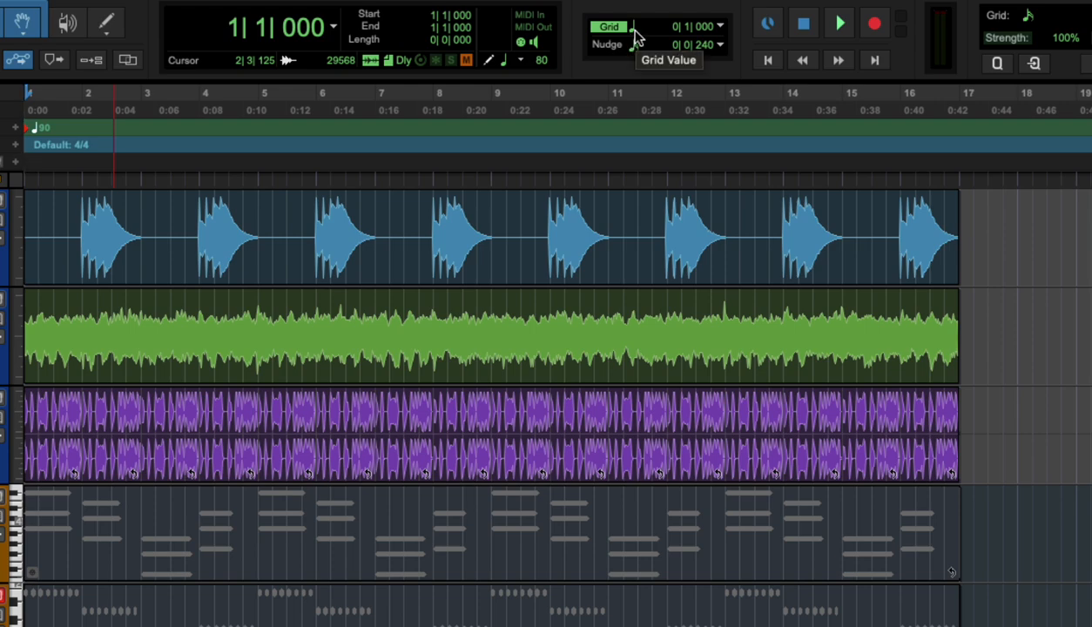
{"action": "left_click", "coordinate": [1028, 22]}
{"action": "left_click", "coordinate": [1042, 43]}
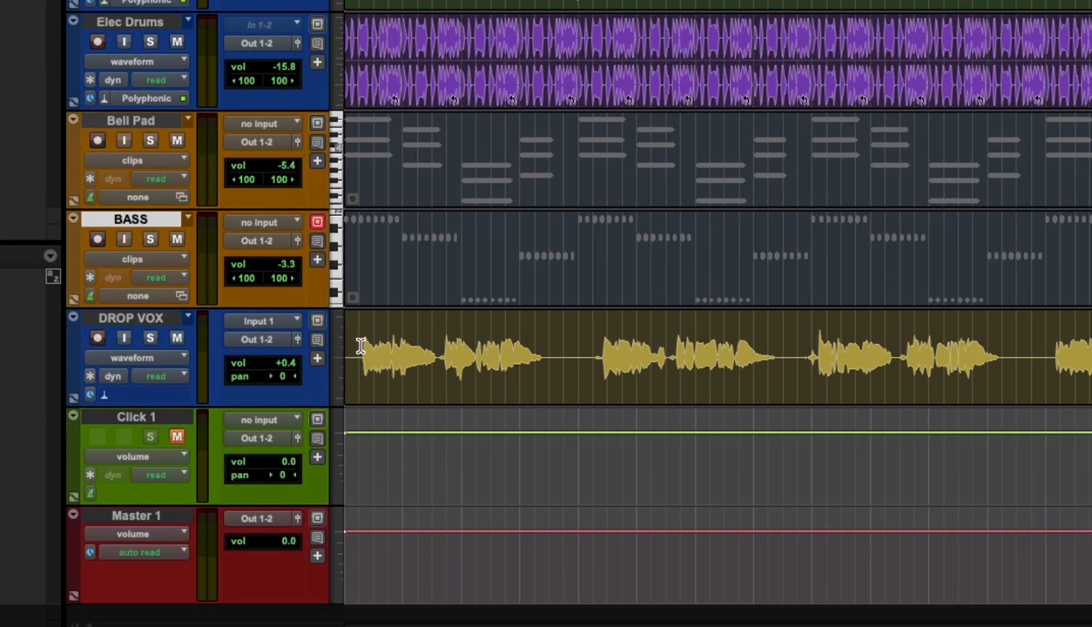
Add a bar/beat marker named "Vox Enters" at 1|2|000, where the DROP VOX vocal begins
{"action": "left_click", "coordinate": [359, 346]}
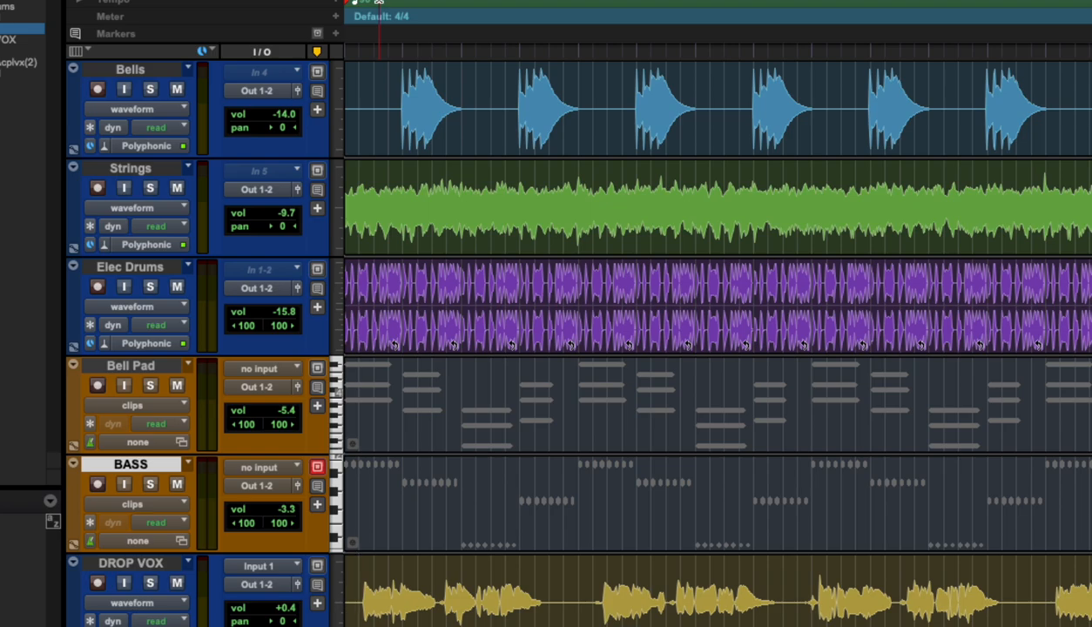
{"action": "key", "text": "KP_Enter"}
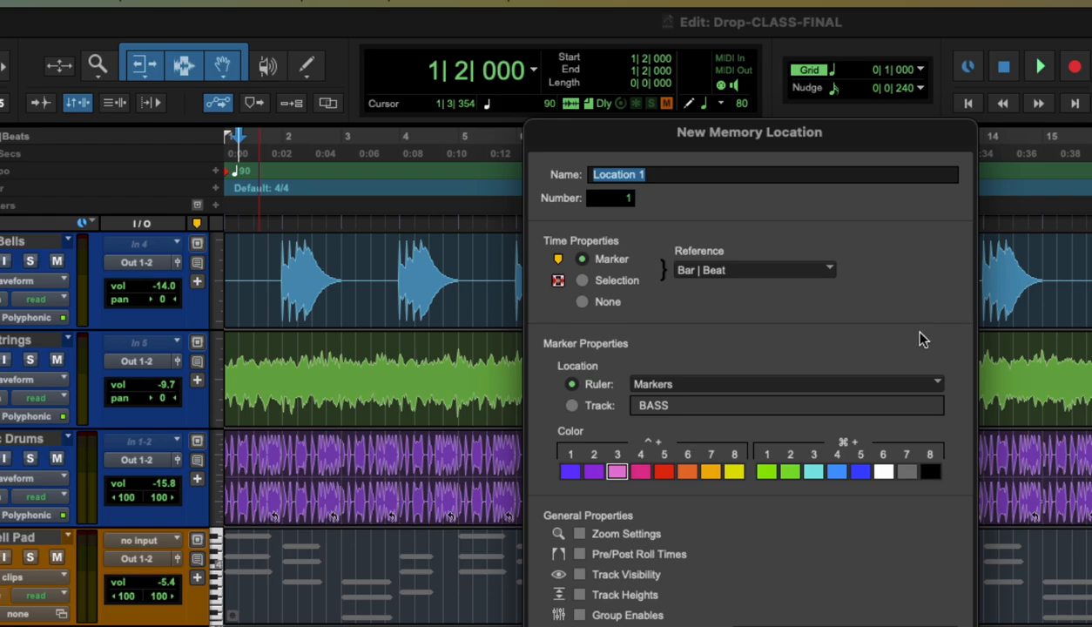
{"action": "type", "text": "Vox "}
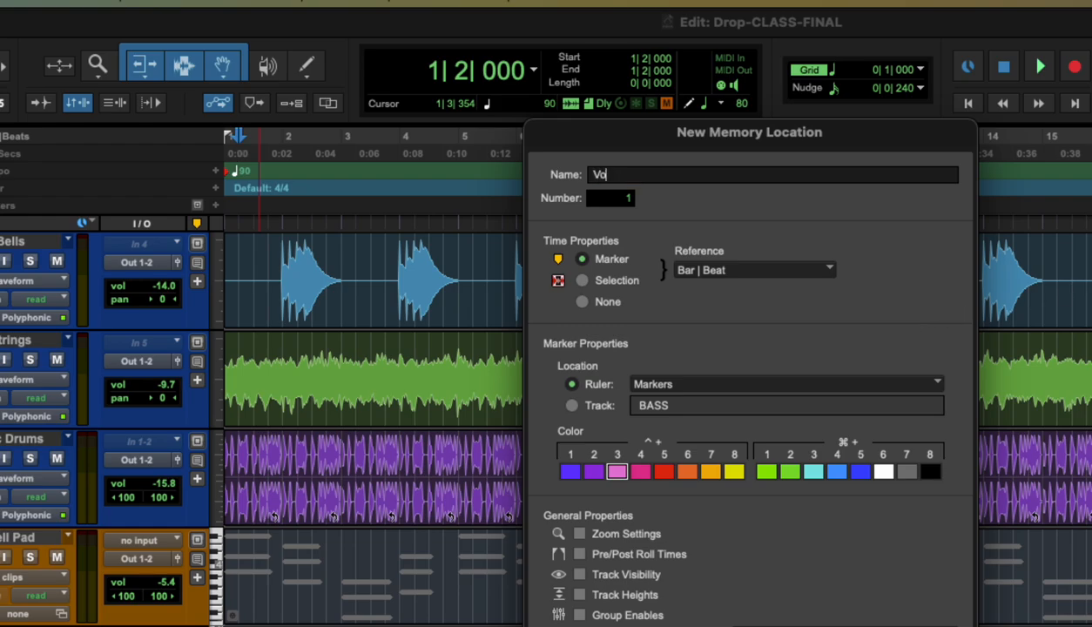
{"action": "type", "text": "Enters"}
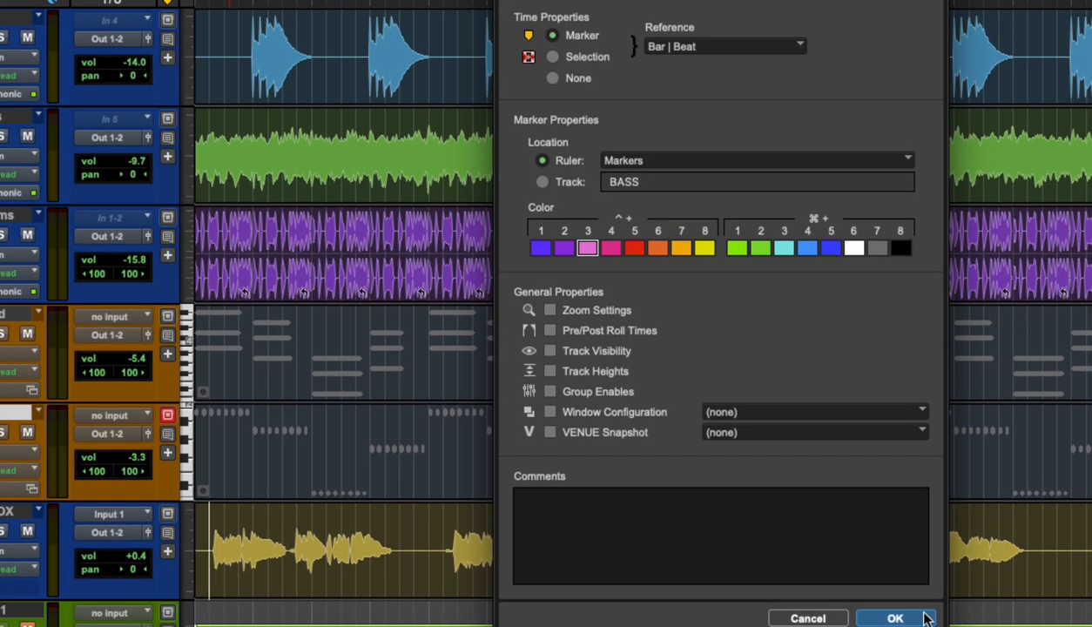
{"action": "left_click", "coordinate": [923, 617]}
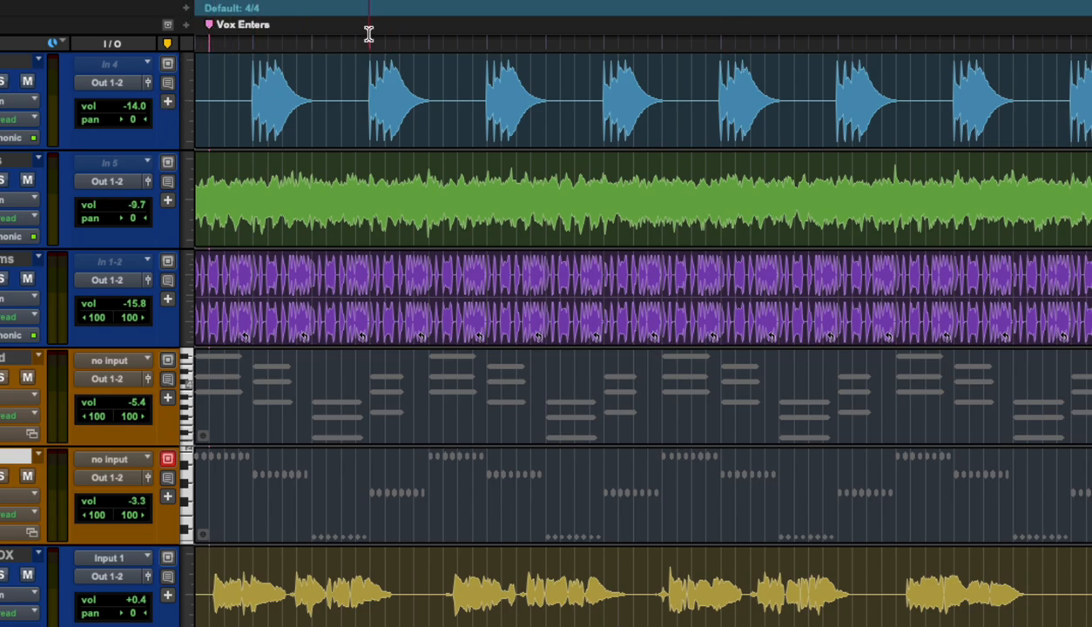
Create a second marker on the Markers ruler near bar 9, keeping the default marker properties
{"action": "left_click", "coordinate": [661, 45]}
{"action": "key", "text": "KP_Enter"}
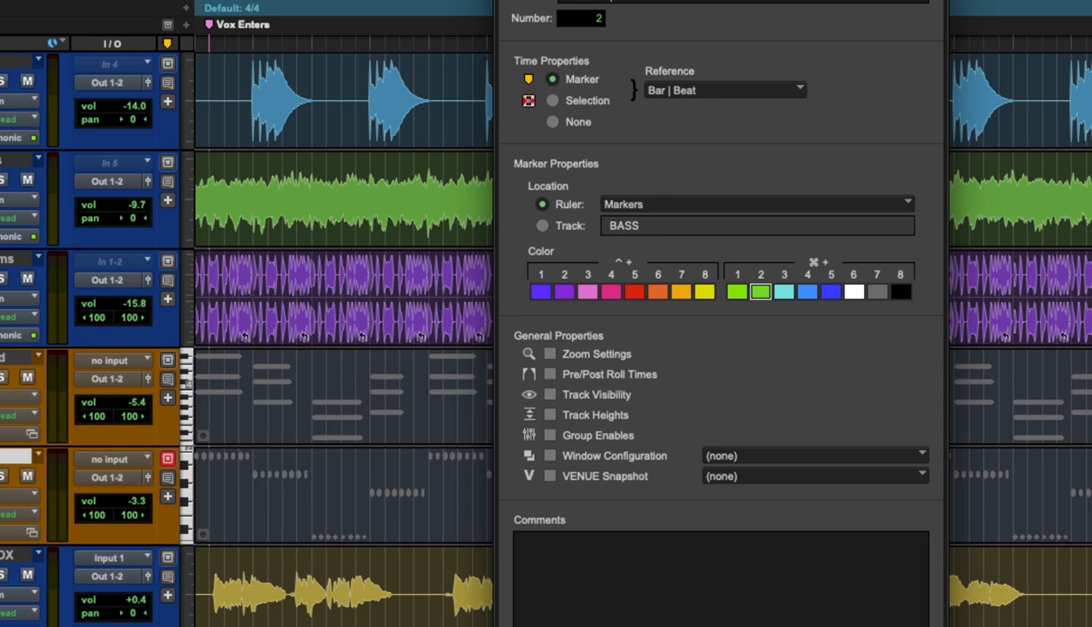
{"action": "key", "text": "Return"}
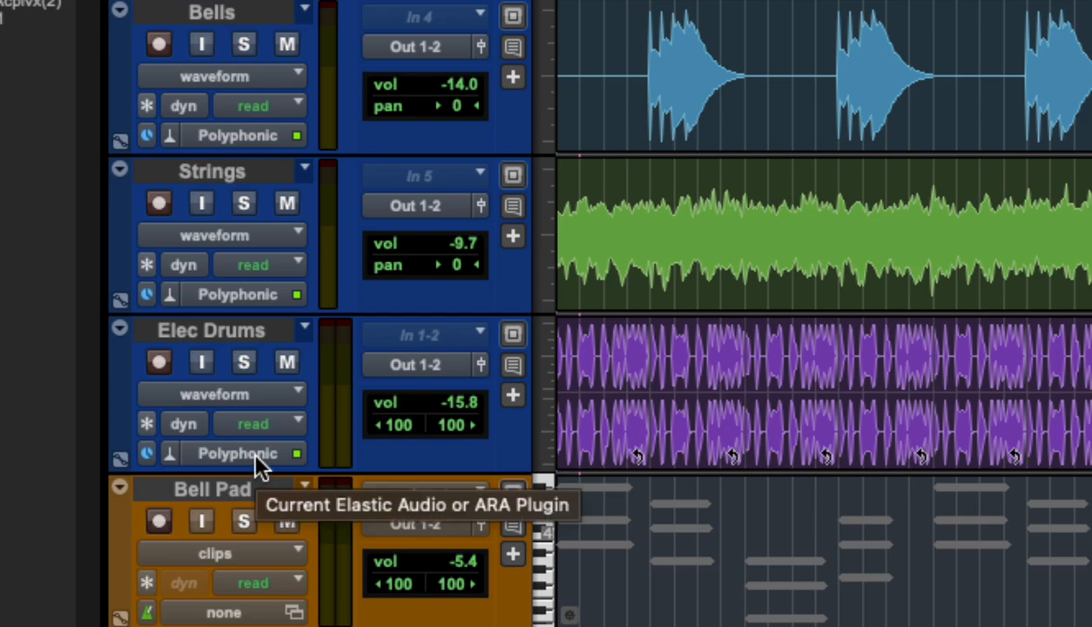
Set the Elastic Audio plugin of the Elec Drums track to Rhythmic
{"action": "left_click", "coordinate": [256, 455]}
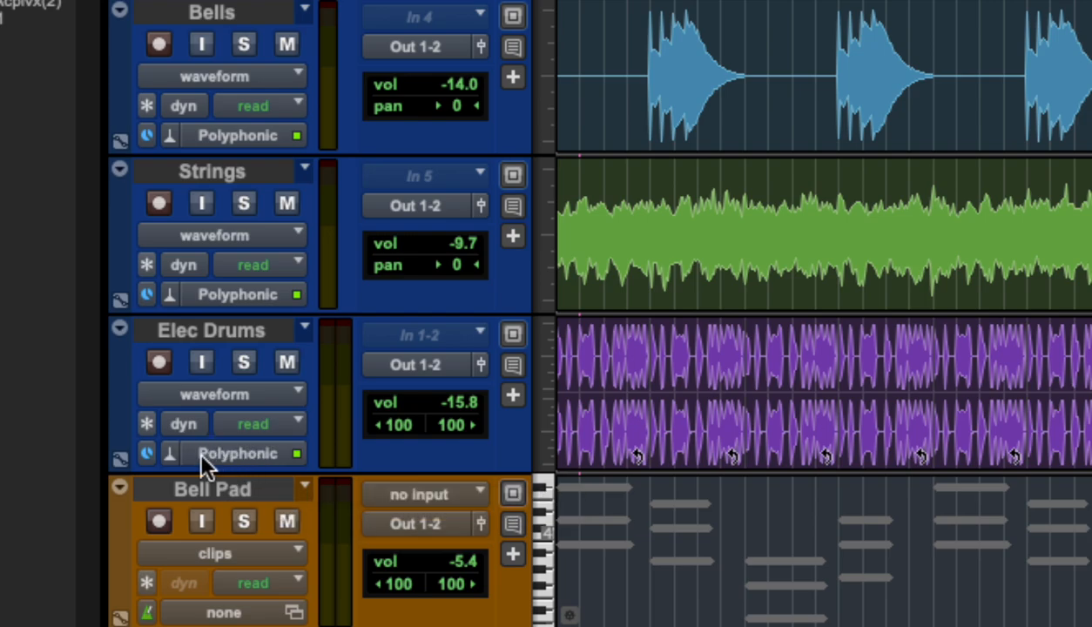
{"action": "left_click", "coordinate": [171, 451]}
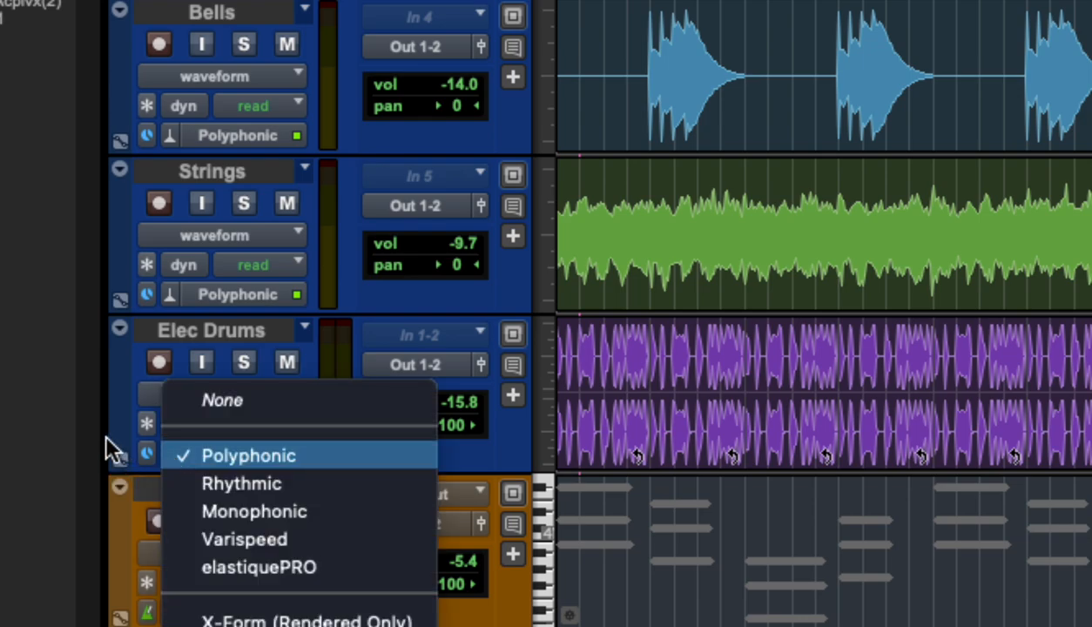
{"action": "left_click", "coordinate": [105, 446]}
{"action": "left_click", "coordinate": [162, 453]}
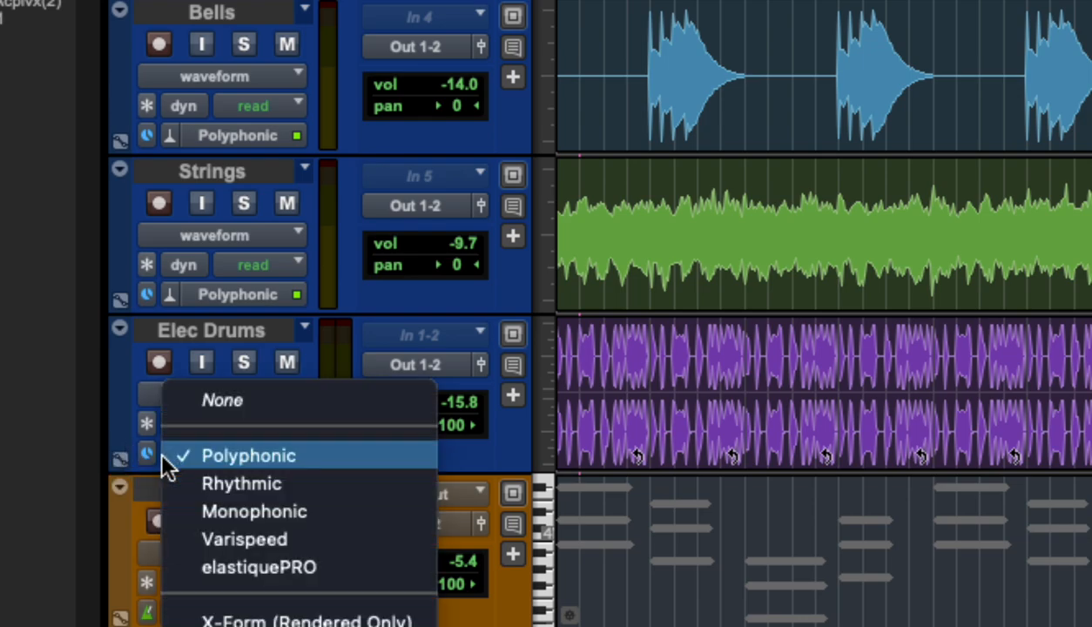
{"action": "left_click", "coordinate": [221, 481]}
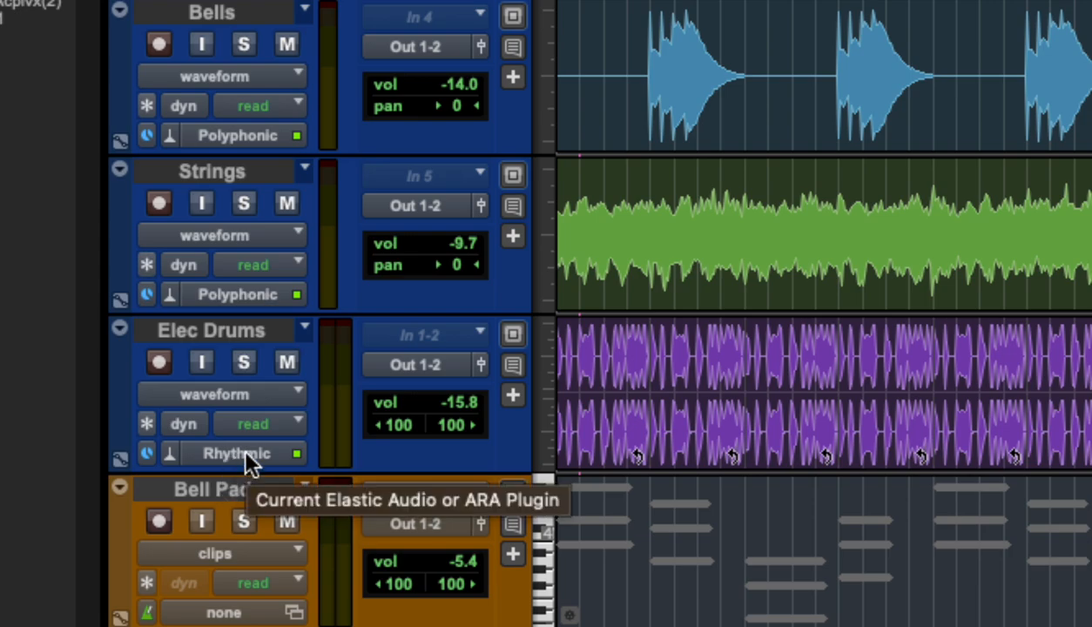
Look at the timebase options of the Elec Drums track and close them without choosing one
{"action": "left_click", "coordinate": [147, 454]}
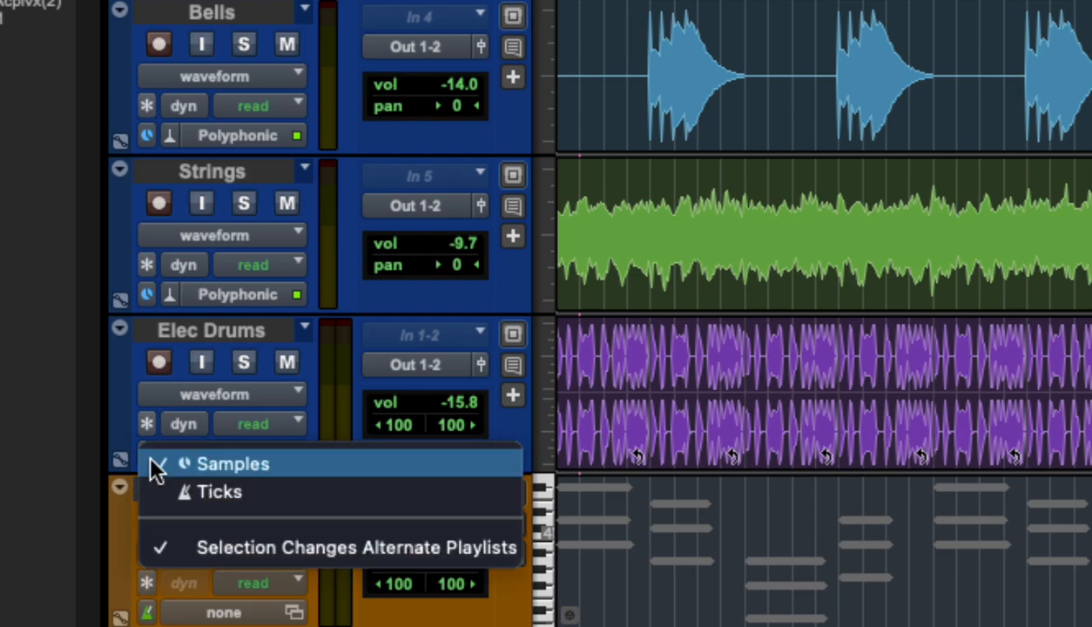
{"action": "left_click", "coordinate": [130, 440]}
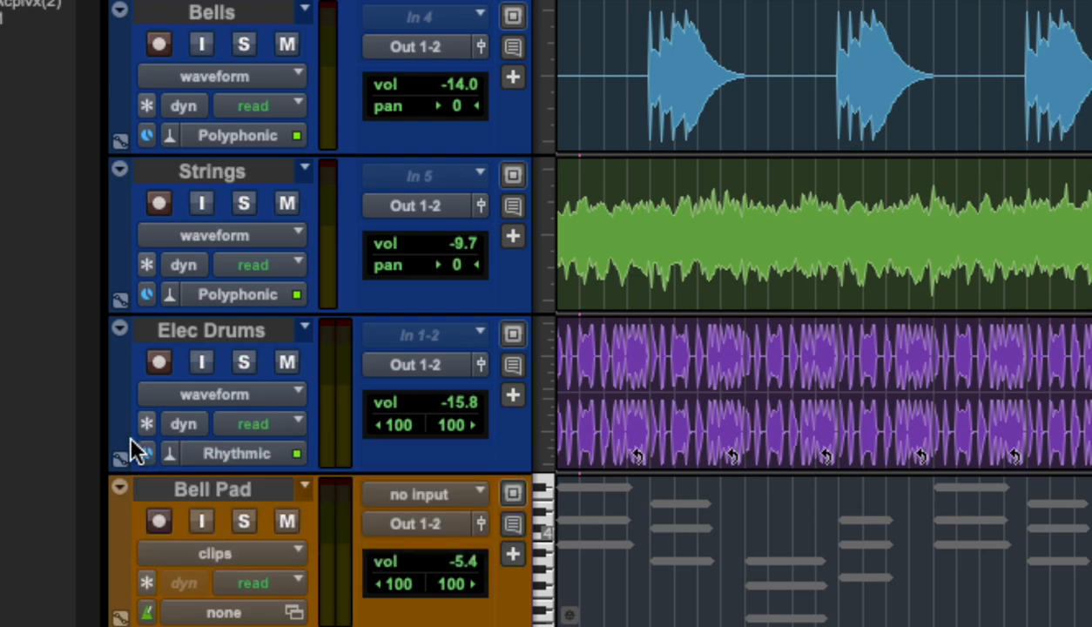
{"action": "scroll", "coordinate": [139, 423], "scroll_direction": "down", "scroll_amount": 3}
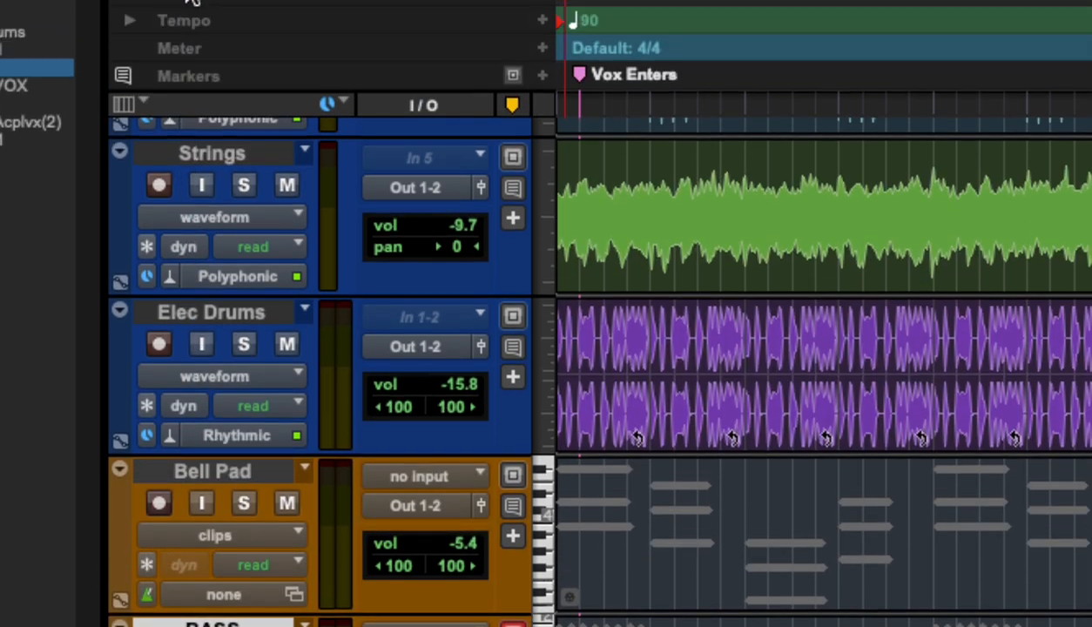
{"action": "scroll", "coordinate": [204, 258], "scroll_direction": "up", "scroll_amount": 3}
{"action": "scroll", "coordinate": [206, 252], "scroll_direction": "down", "scroll_amount": 3}
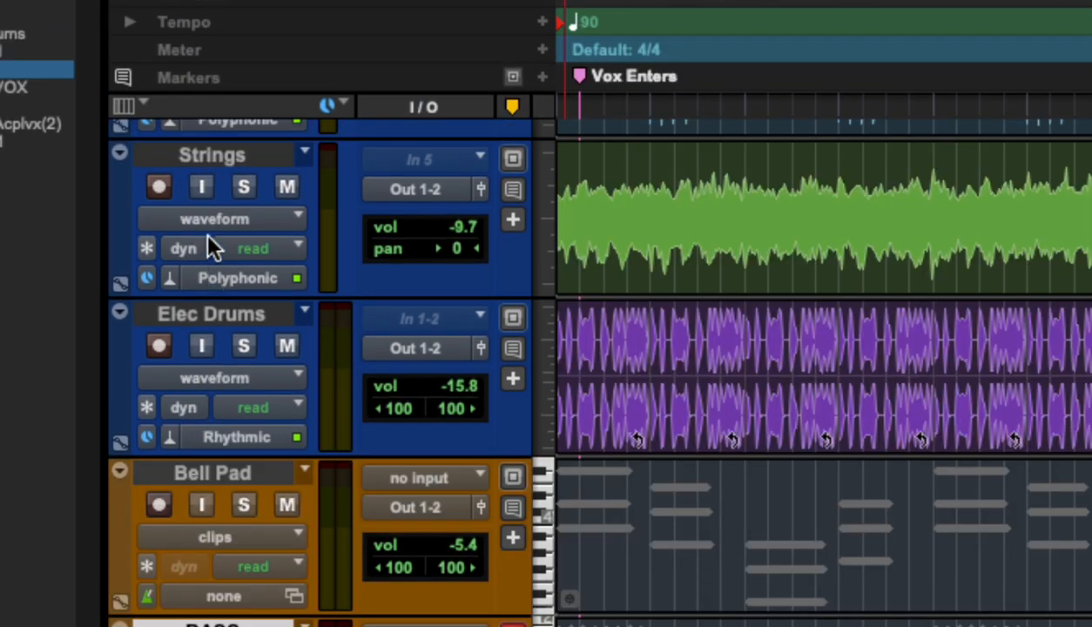
{"action": "scroll", "coordinate": [242, 242], "scroll_direction": "up", "scroll_amount": 3}
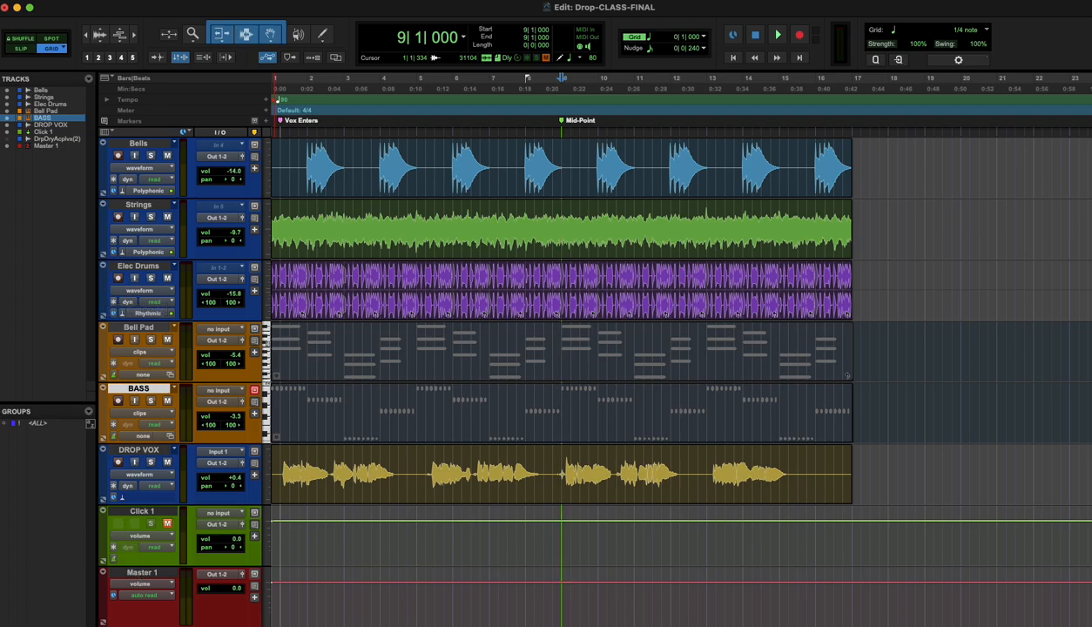
Select the Bells, Strings and Elec Drums tracks and switch the timebase of all tracks to Ticks
{"action": "left_click", "coordinate": [142, 266]}
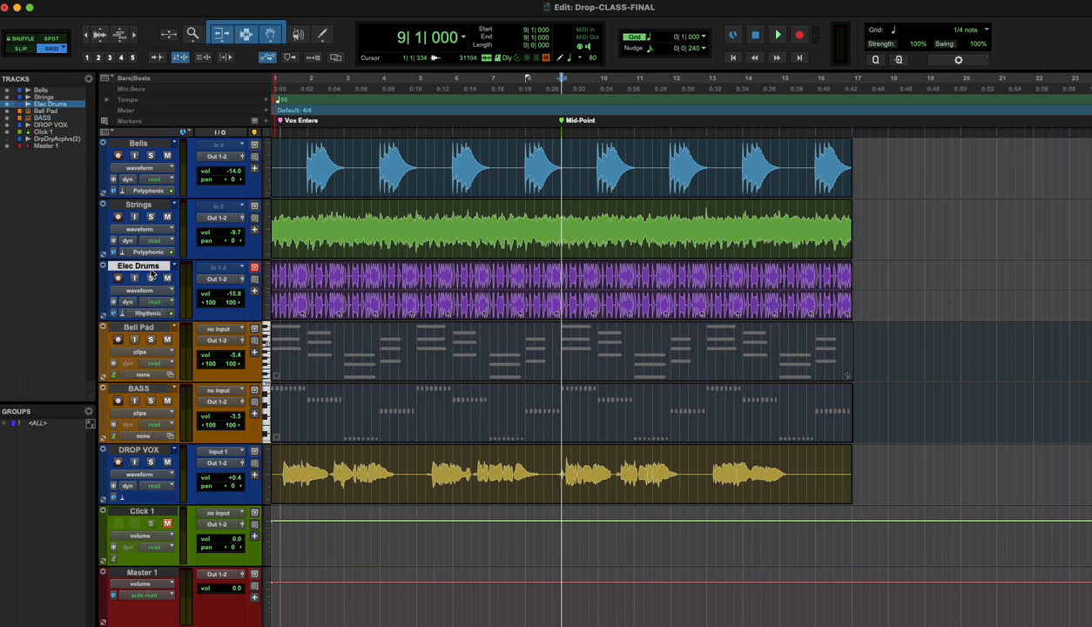
{"action": "scroll", "coordinate": [147, 200], "scroll_direction": "down", "scroll_amount": 1}
{"action": "scroll", "coordinate": [146, 193], "scroll_direction": "up", "scroll_amount": 1}
{"action": "left_click", "coordinate": [142, 143], "text": "shift"}
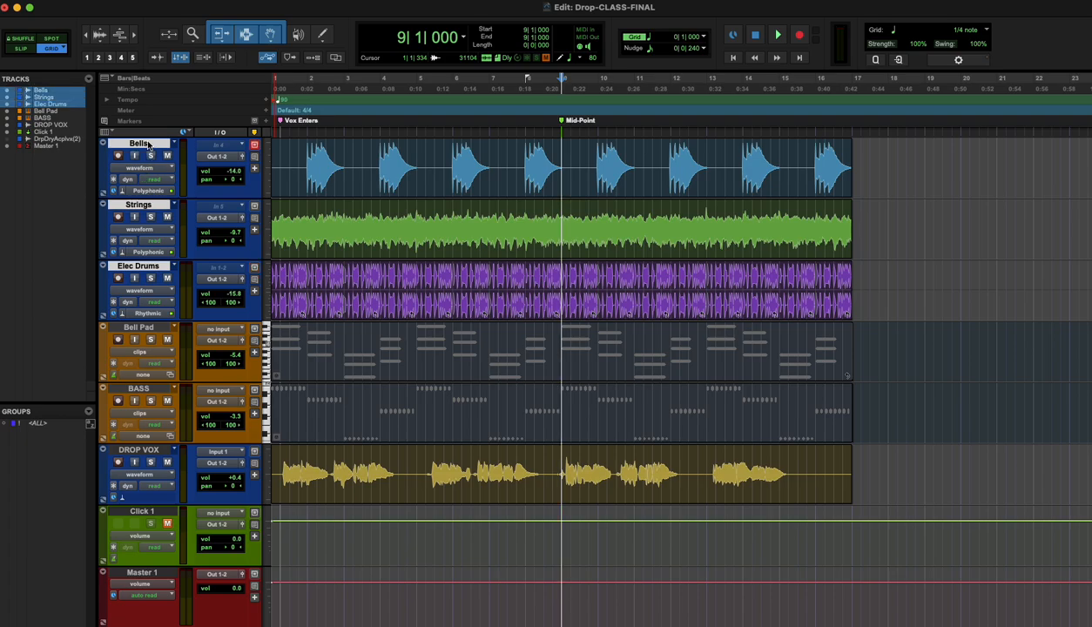
{"action": "left_click", "coordinate": [114, 317]}
{"action": "left_click", "coordinate": [114, 317]}
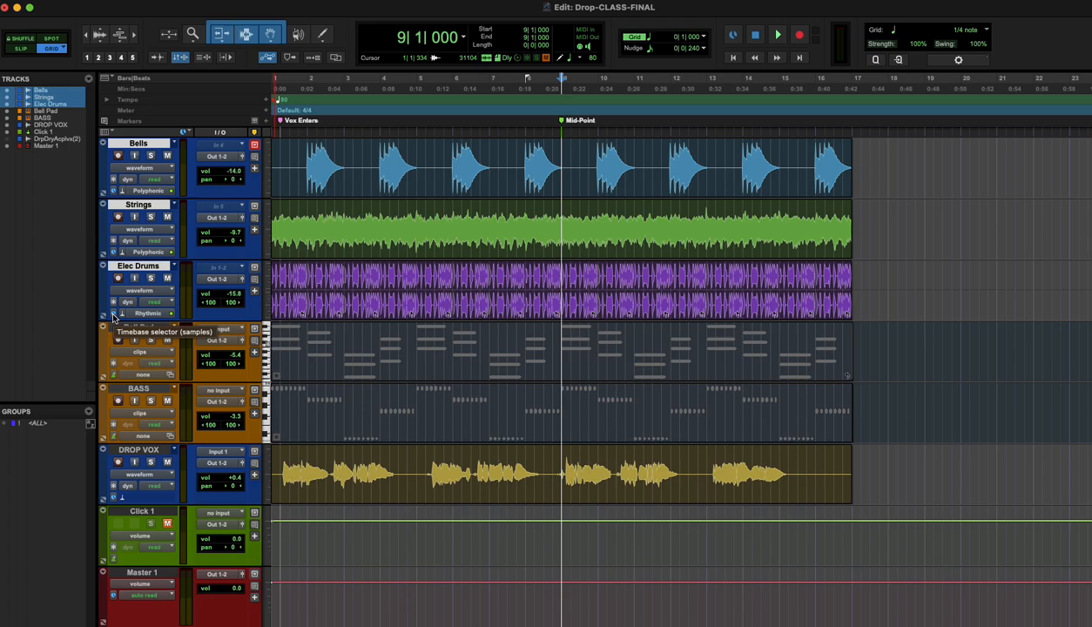
{"action": "left_click", "coordinate": [114, 317]}
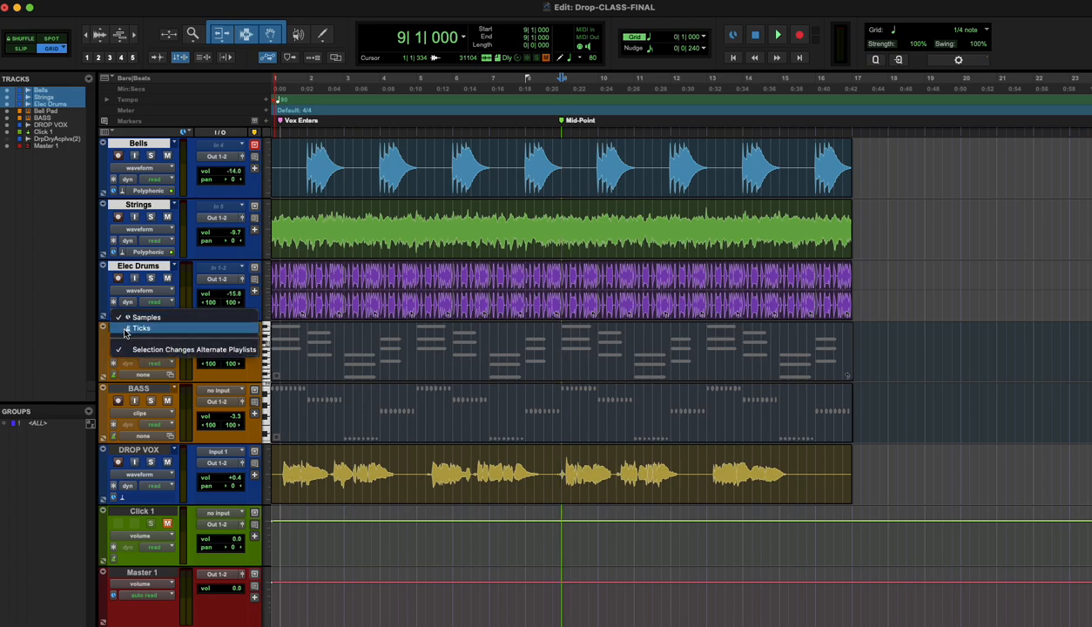
{"action": "left_click", "coordinate": [122, 328]}
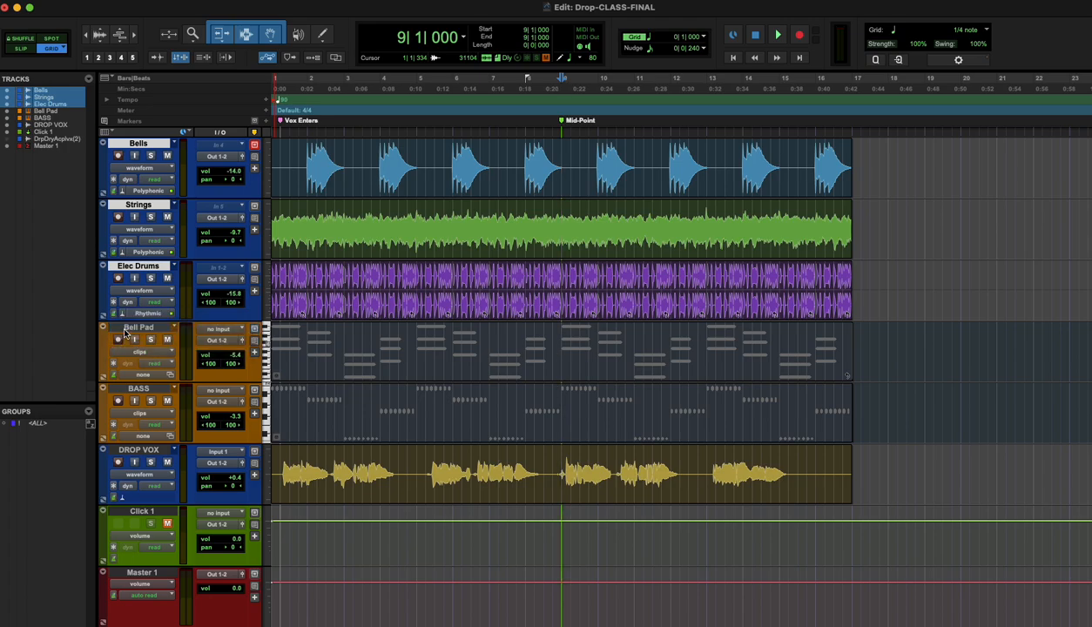
Play the session from the beginning to hear it with the tick-based tracks, and stop playback
{"action": "scroll", "coordinate": [128, 336], "scroll_direction": "down", "scroll_amount": 1}
{"action": "scroll", "coordinate": [128, 336], "scroll_direction": "up", "scroll_amount": 1}
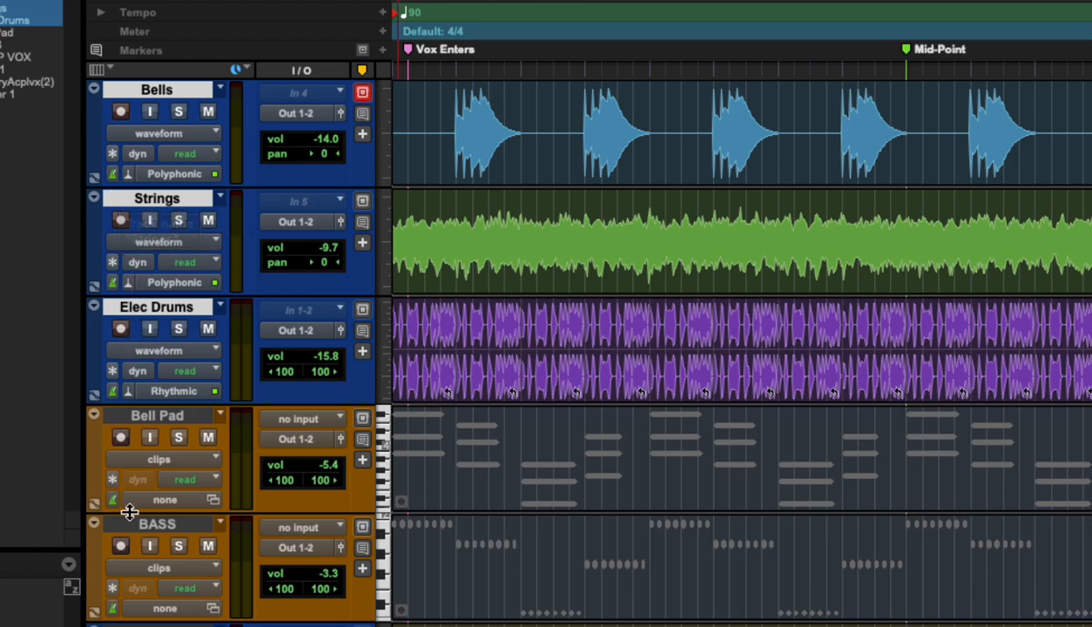
{"action": "scroll", "coordinate": [129, 512], "scroll_direction": "down", "scroll_amount": 2}
{"action": "scroll", "coordinate": [141, 522], "scroll_direction": "up", "scroll_amount": 2}
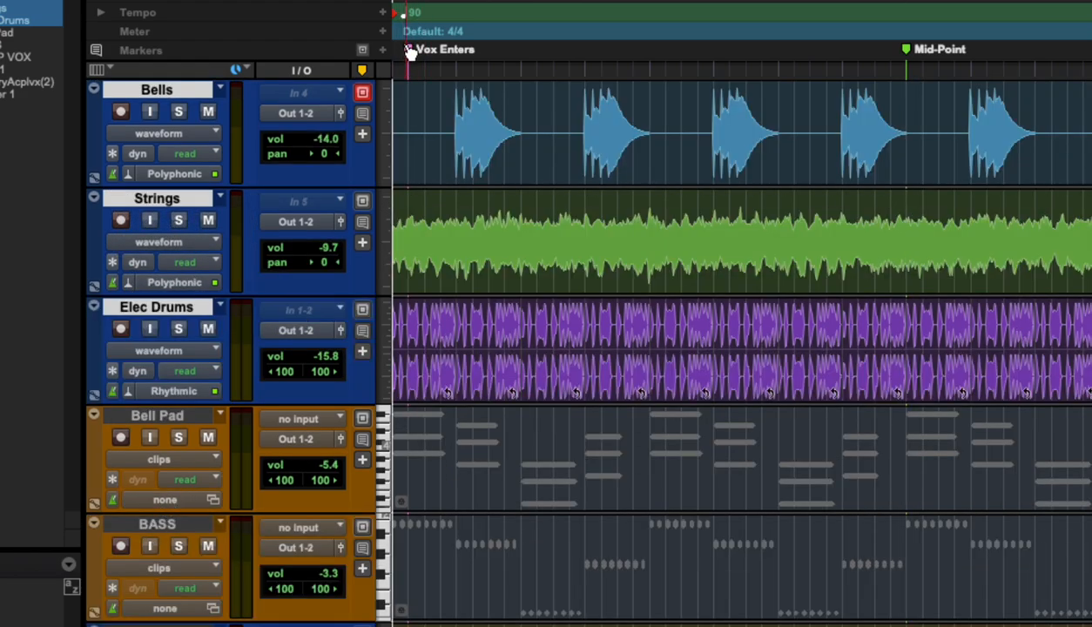
{"action": "key", "text": "space"}
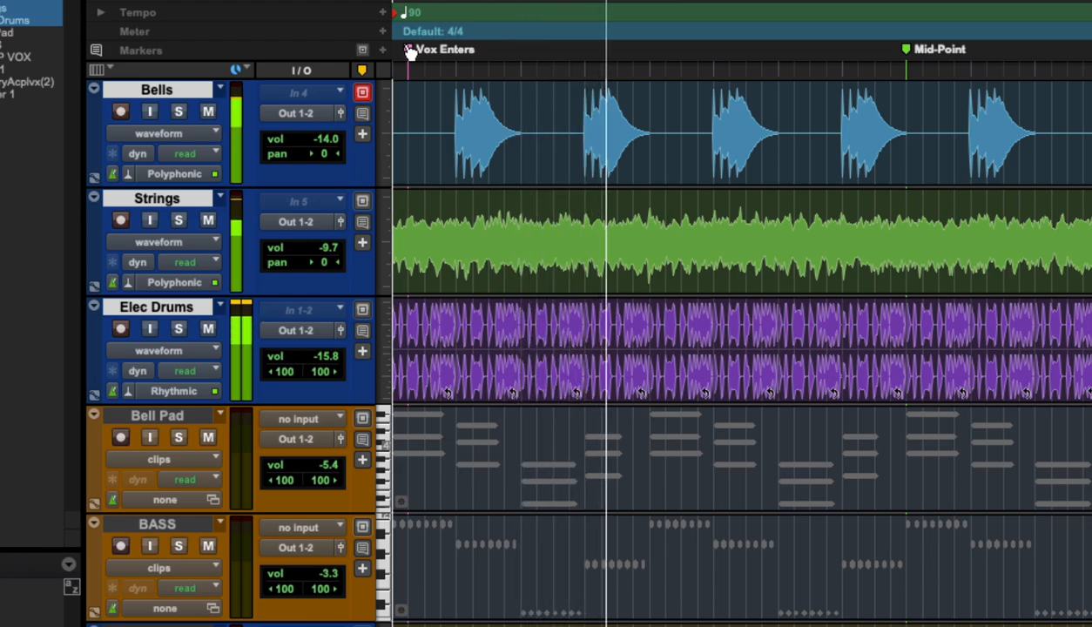
{"action": "key", "text": "space"}
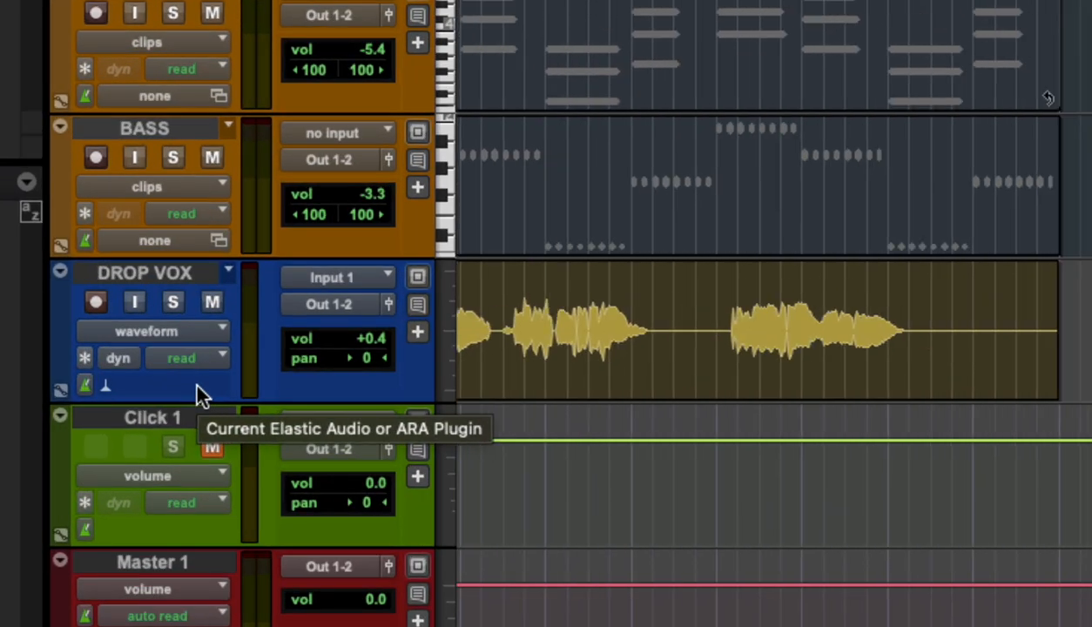
Enable Polyphonic Elastic Audio on the DROP VOX track
{"action": "left_click", "coordinate": [196, 387]}
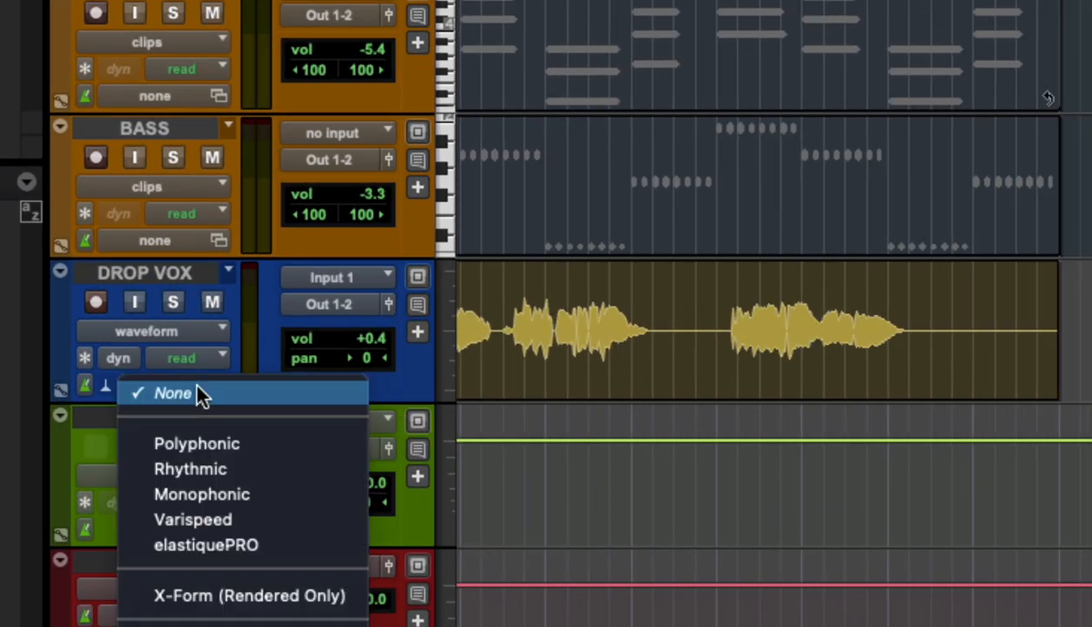
{"action": "left_click", "coordinate": [234, 446]}
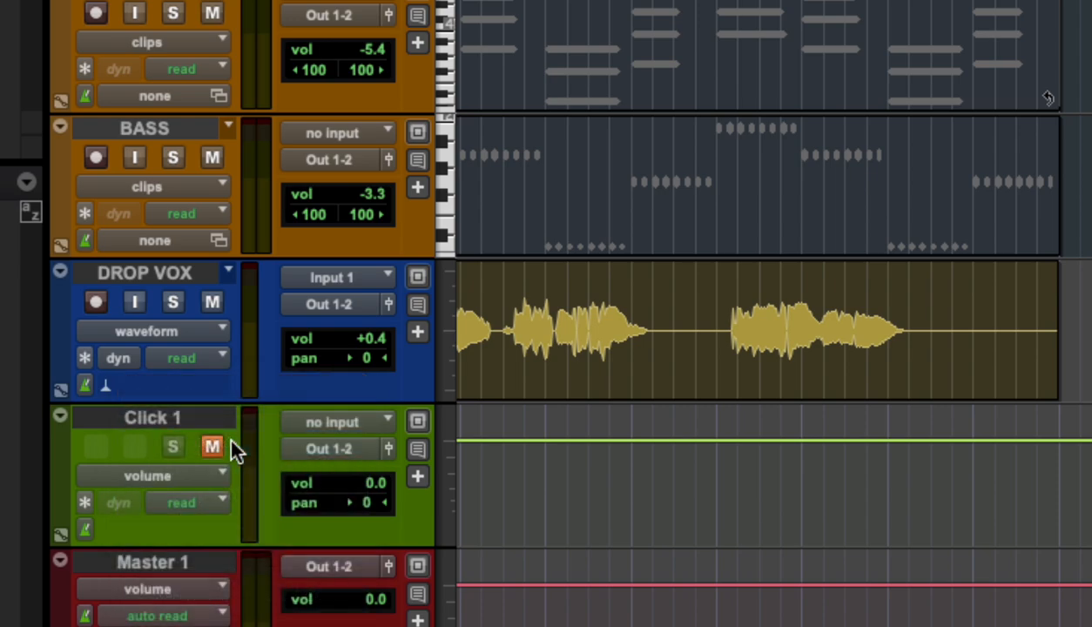
{"action": "scroll", "coordinate": [615, 358], "scroll_direction": "right", "scroll_amount": 5}
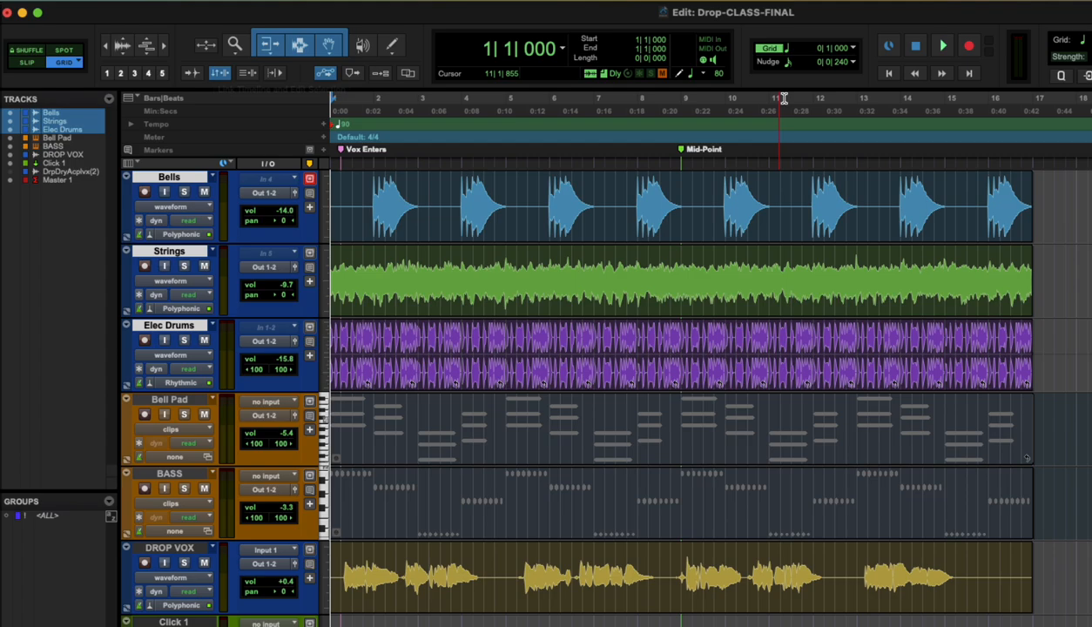
Set the session's starting tempo to 120 BPM and audition the result from bar 1
{"action": "double_click", "coordinate": [337, 124]}
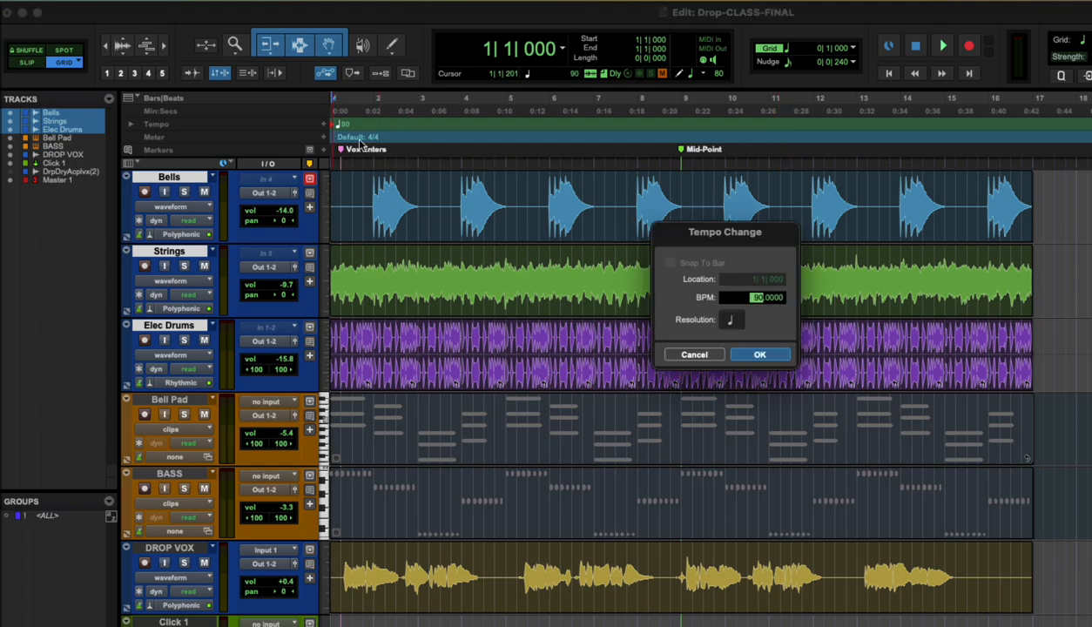
{"action": "type", "text": "120"}
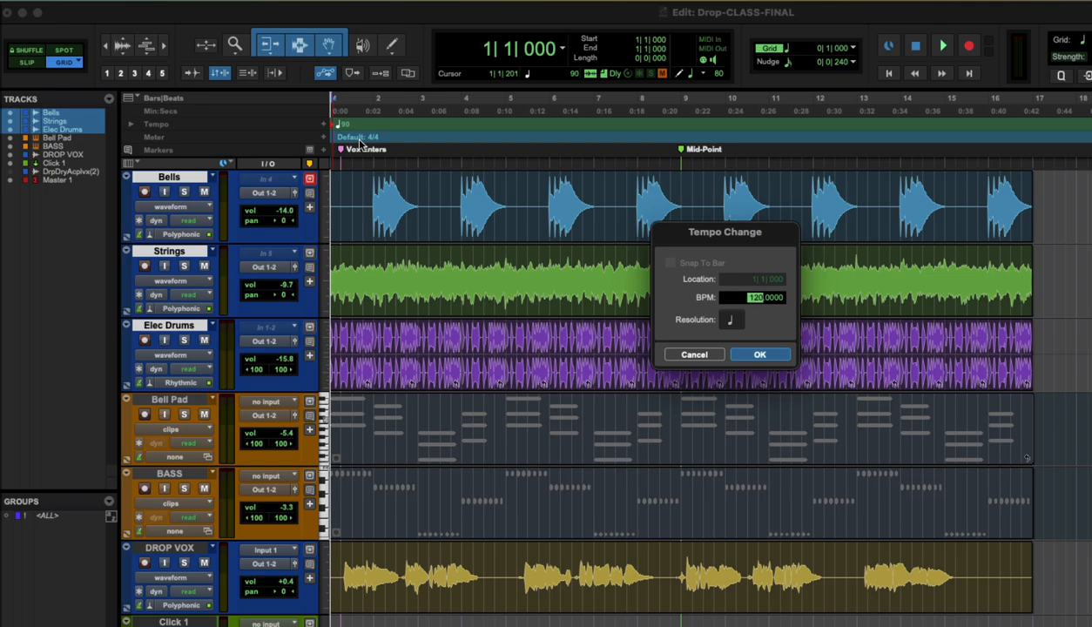
{"action": "key", "text": "Return"}
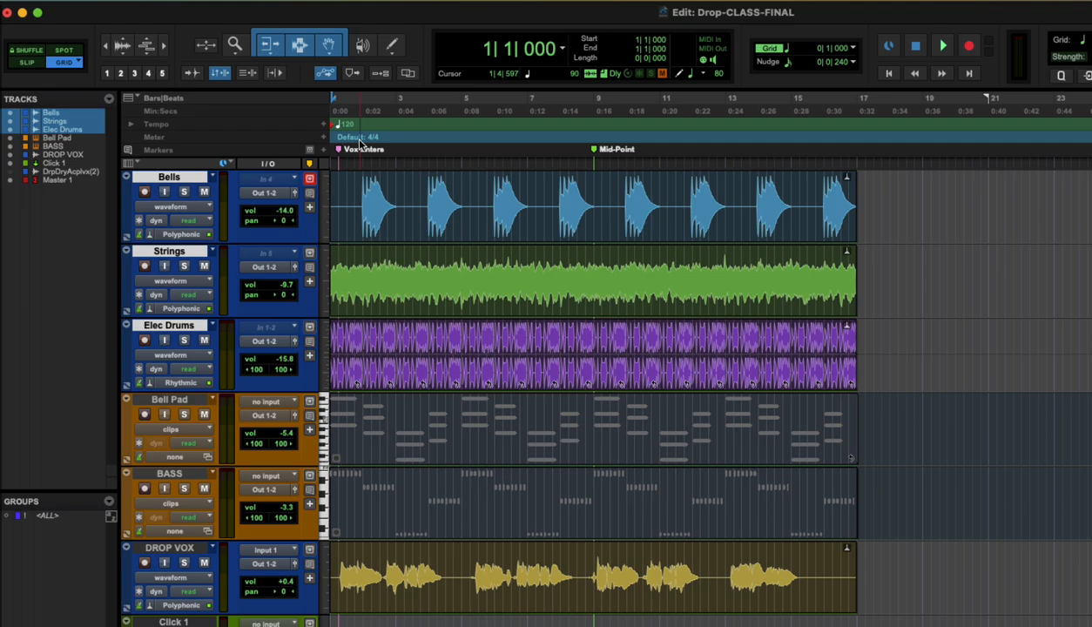
{"action": "key", "text": "space"}
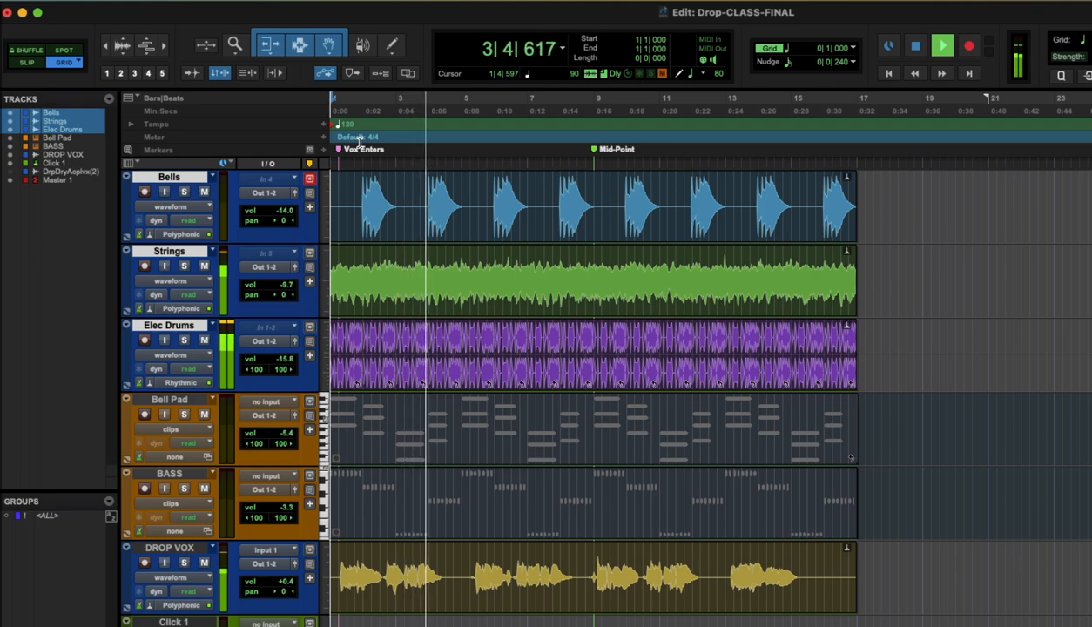
{"action": "key", "text": "space"}
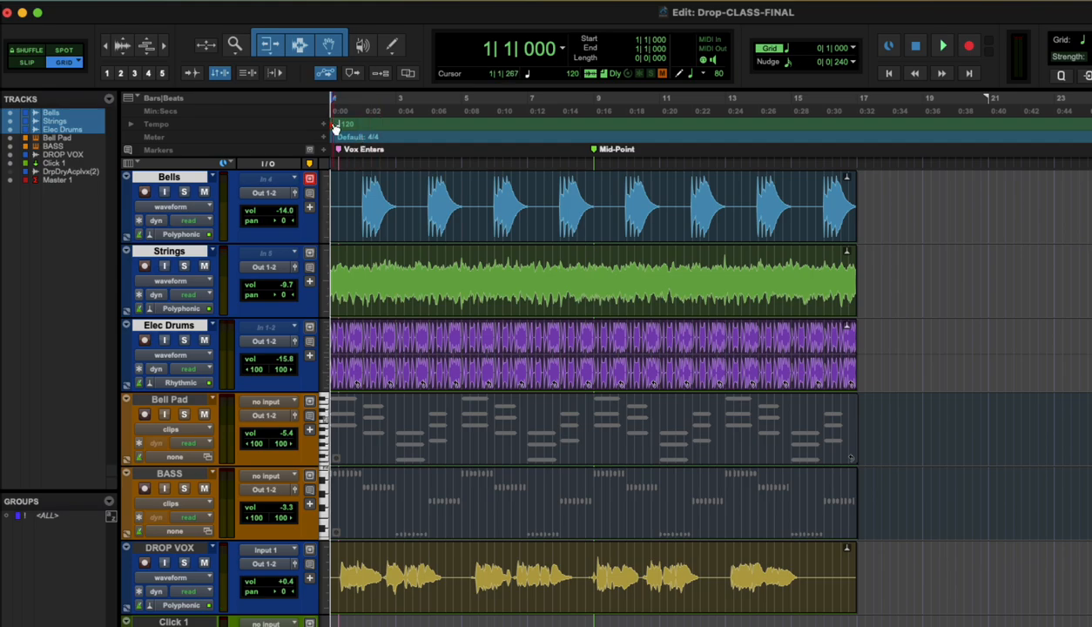
Slow the session's starting tempo to 70 BPM and play back the opening bars
{"action": "double_click", "coordinate": [335, 128]}
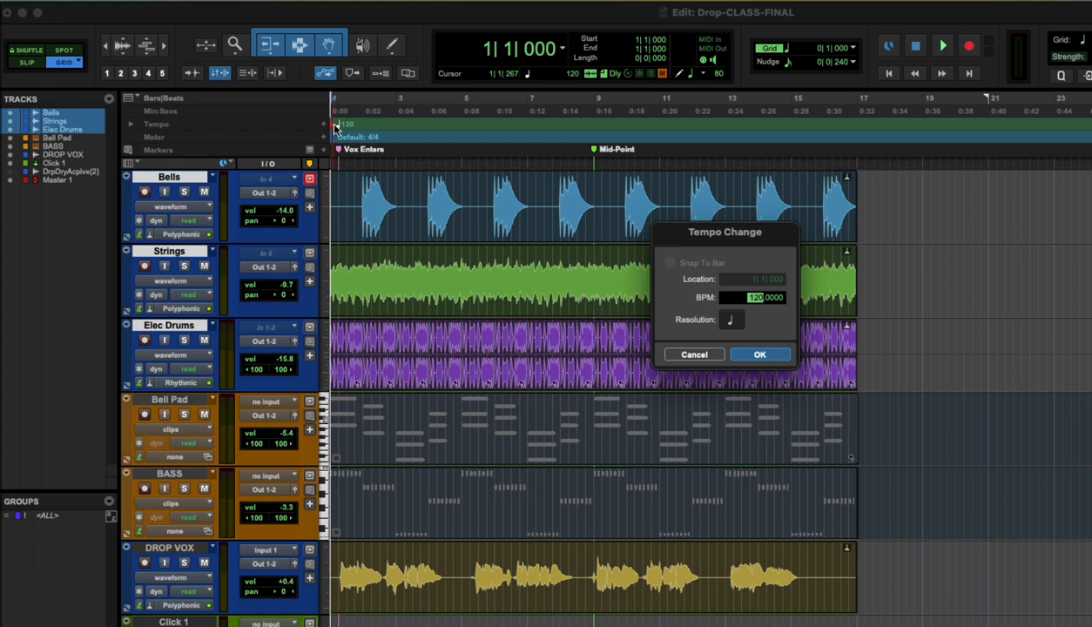
{"action": "type", "text": "70"}
{"action": "key", "text": "Return"}
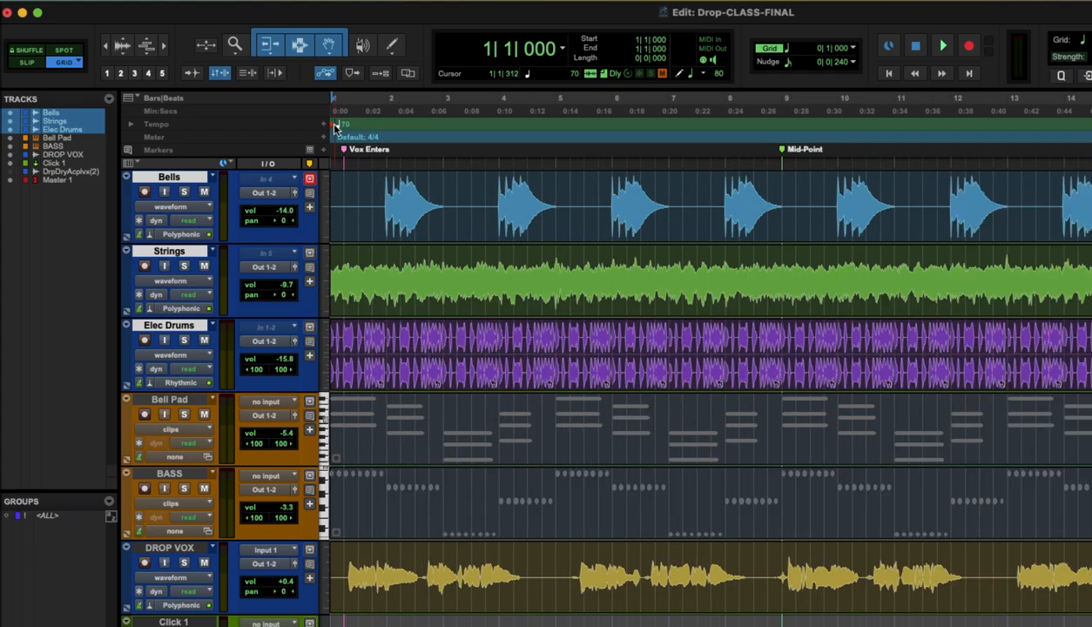
{"action": "key", "text": "space"}
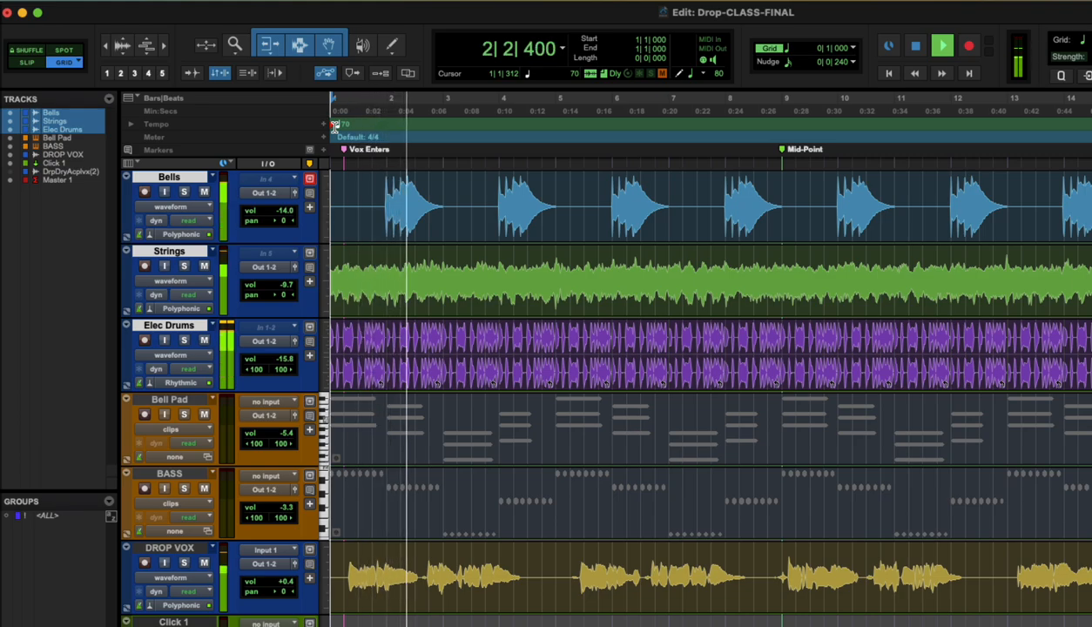
{"action": "key", "text": "space"}
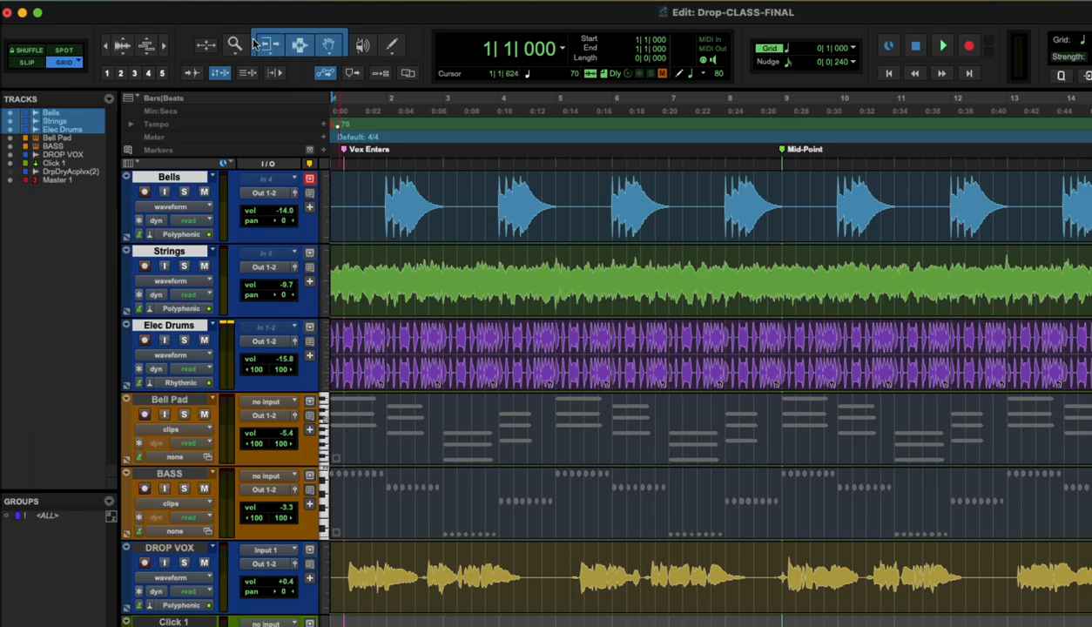
Change the session's starting tempo to 80 BPM and play a short passage from the start
{"action": "double_click", "coordinate": [331, 125]}
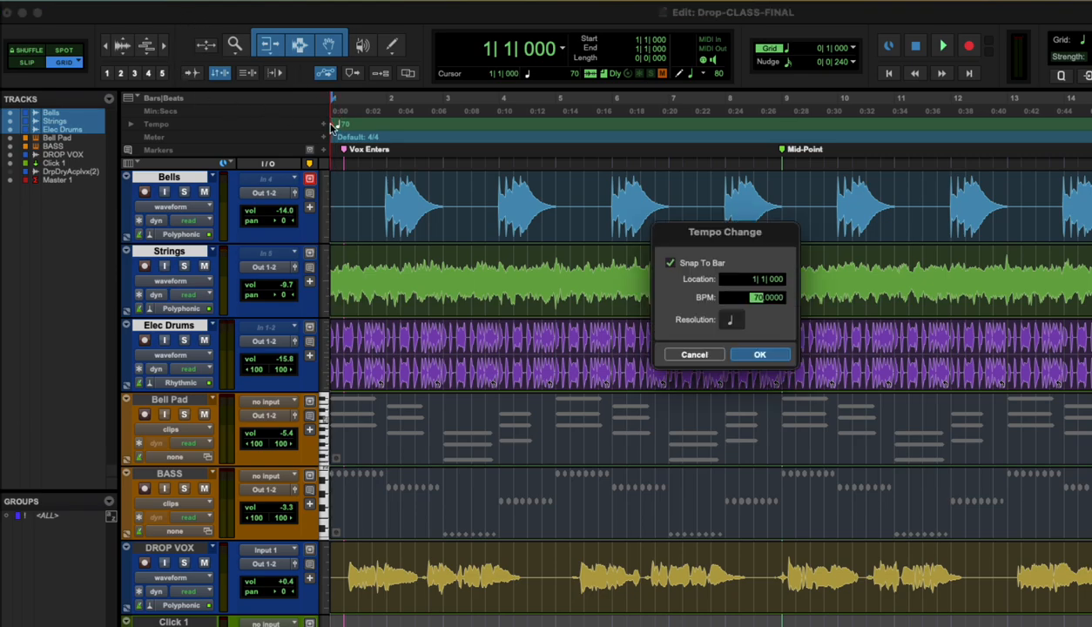
{"action": "key", "text": "Return"}
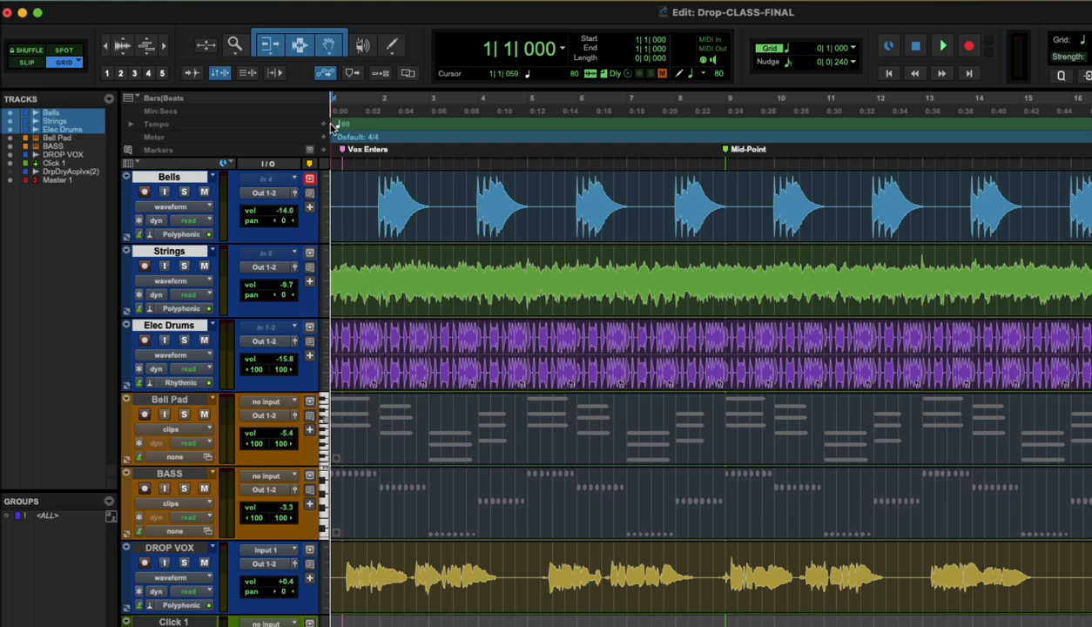
{"action": "key", "text": "space"}
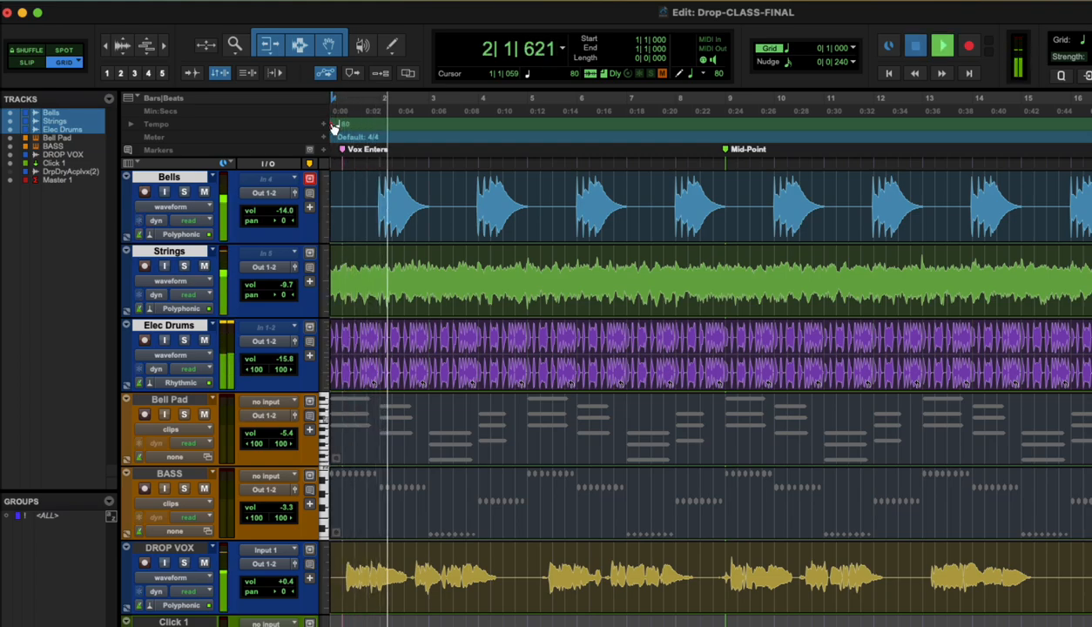
{"action": "key", "text": "space"}
Set the session's starting tempo to 90 BPM and start playback from bar 1
{"action": "double_click", "coordinate": [334, 125]}
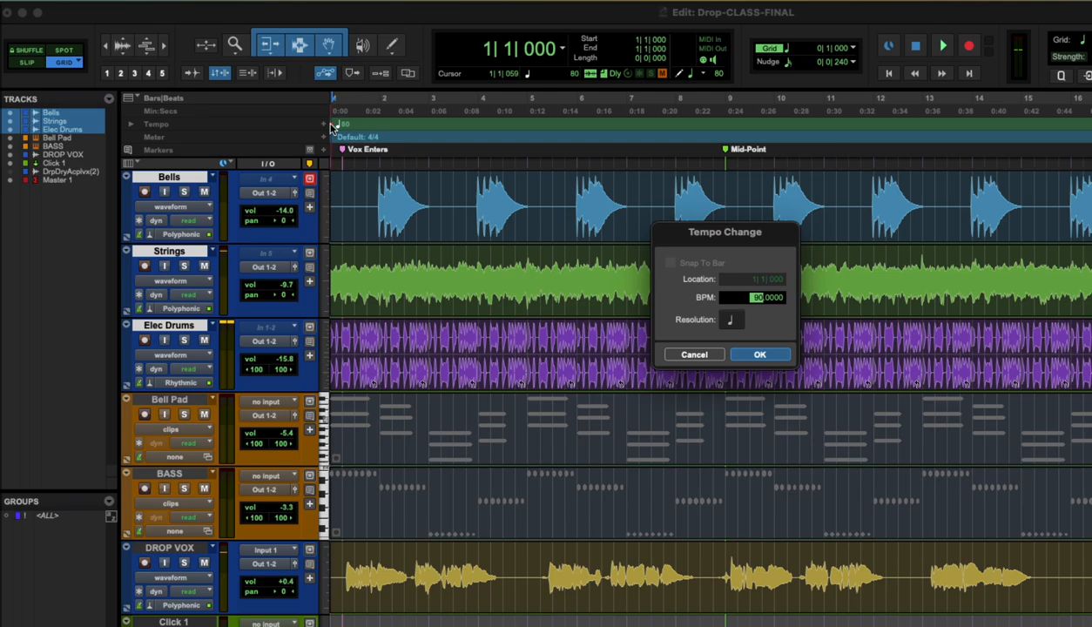
{"action": "type", "text": "90"}
{"action": "key", "text": "Return"}
{"action": "key", "text": "space"}
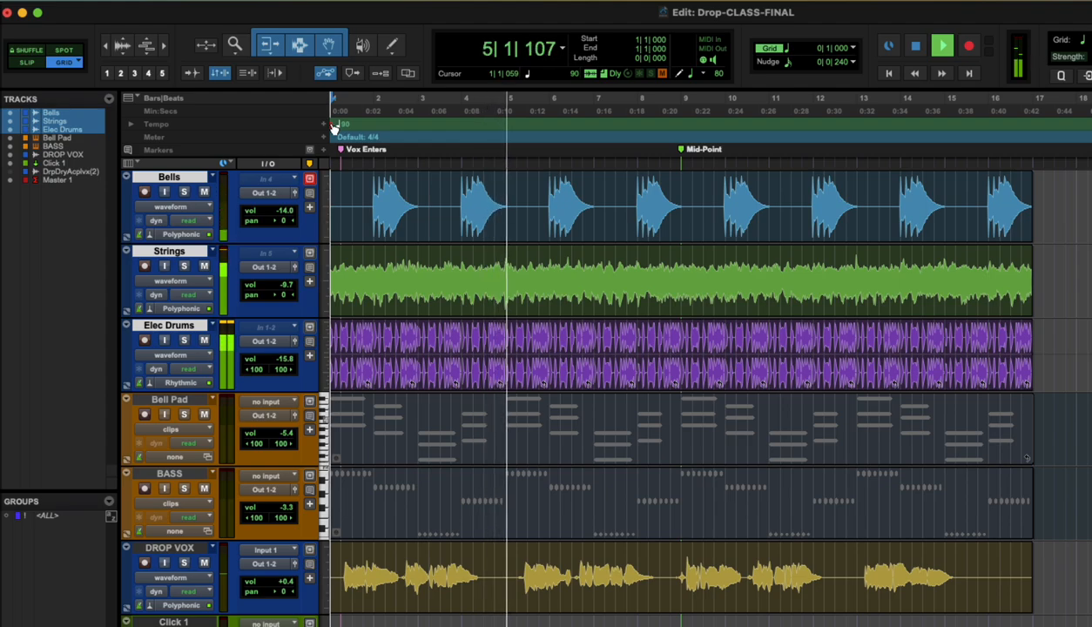
Stop playback, solo the Bells track and audition it from bar 1
{"action": "key", "text": "space"}
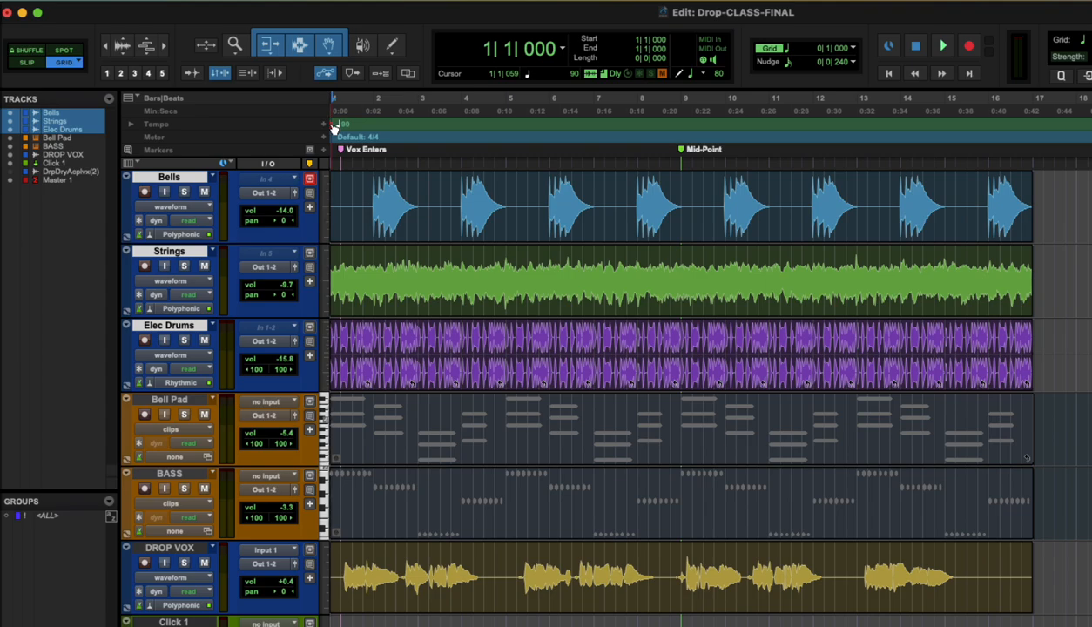
{"action": "left_click", "coordinate": [184, 192]}
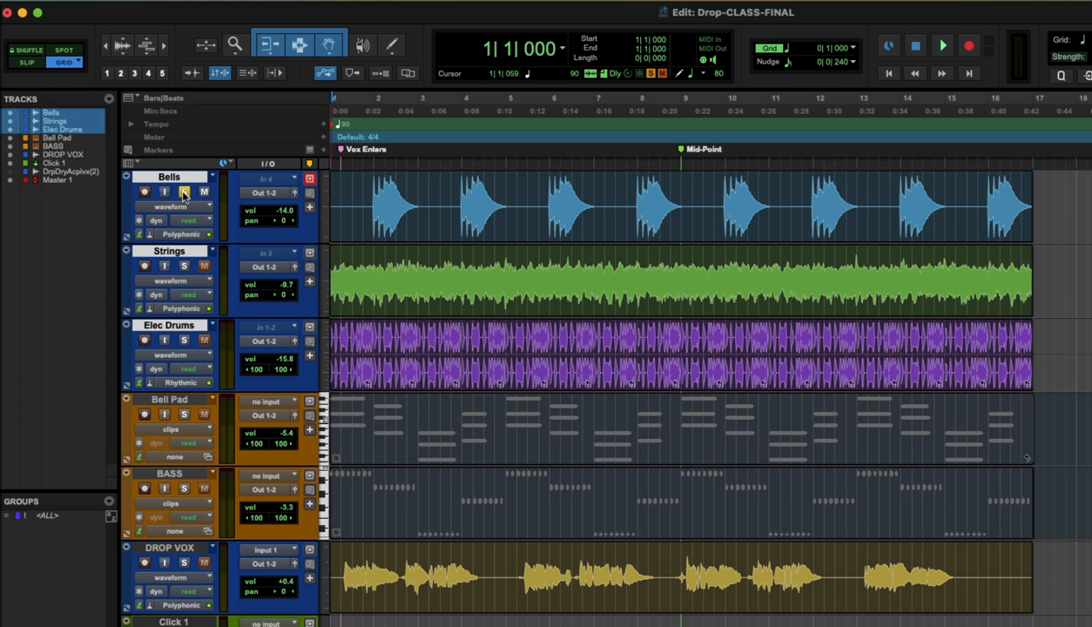
{"action": "key", "text": "space"}
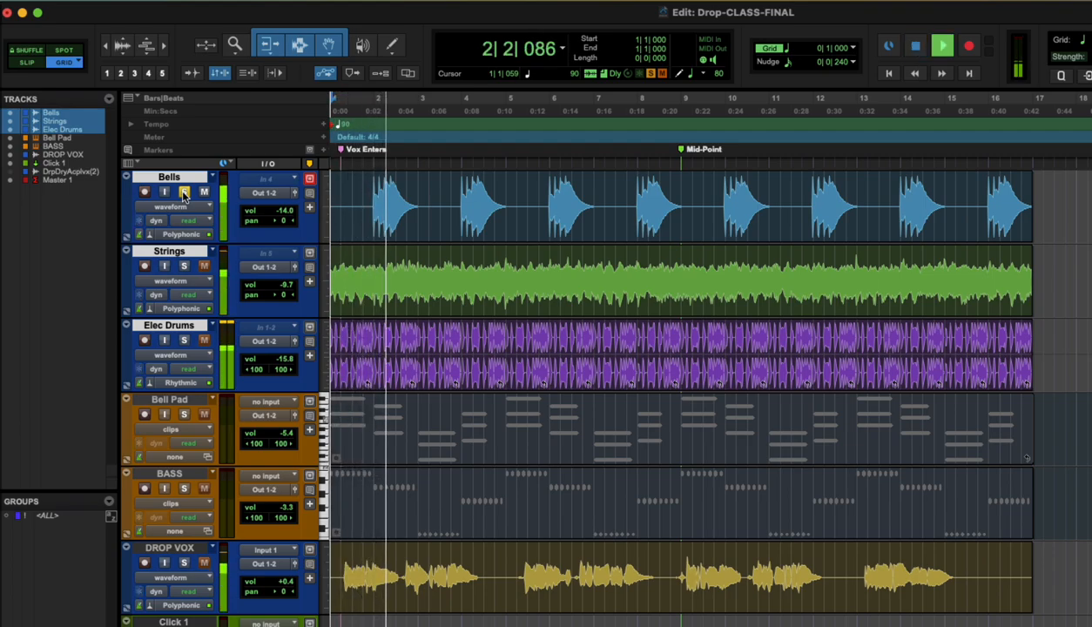
{"action": "key", "text": "space"}
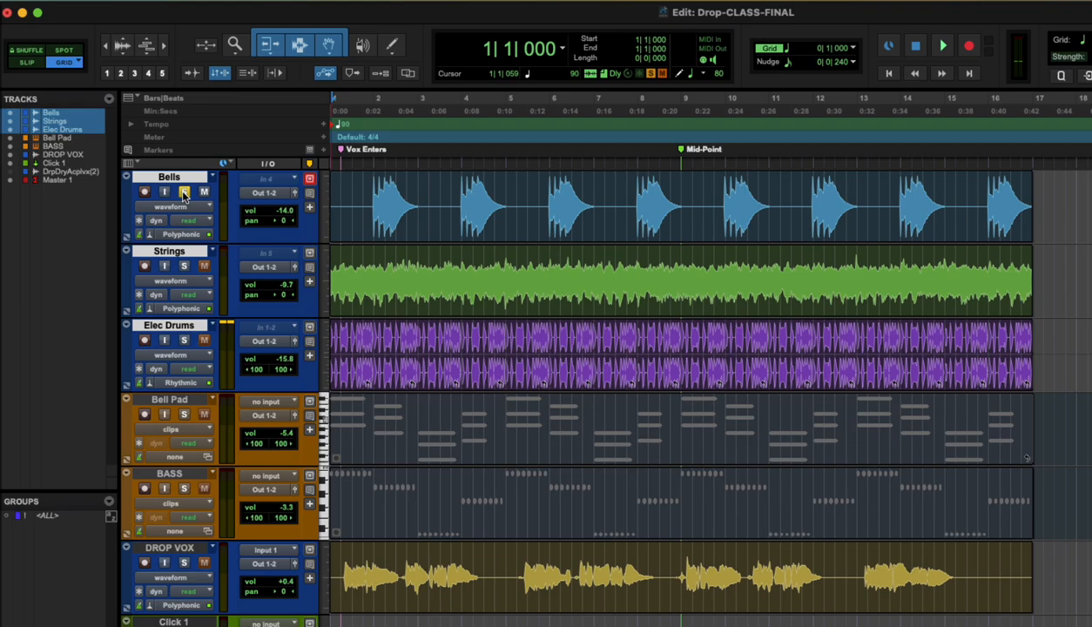
Insert a mono Mod Delay III on the first insert of the Bells track and move its window over the mixer
{"action": "key", "text": "super+equal"}
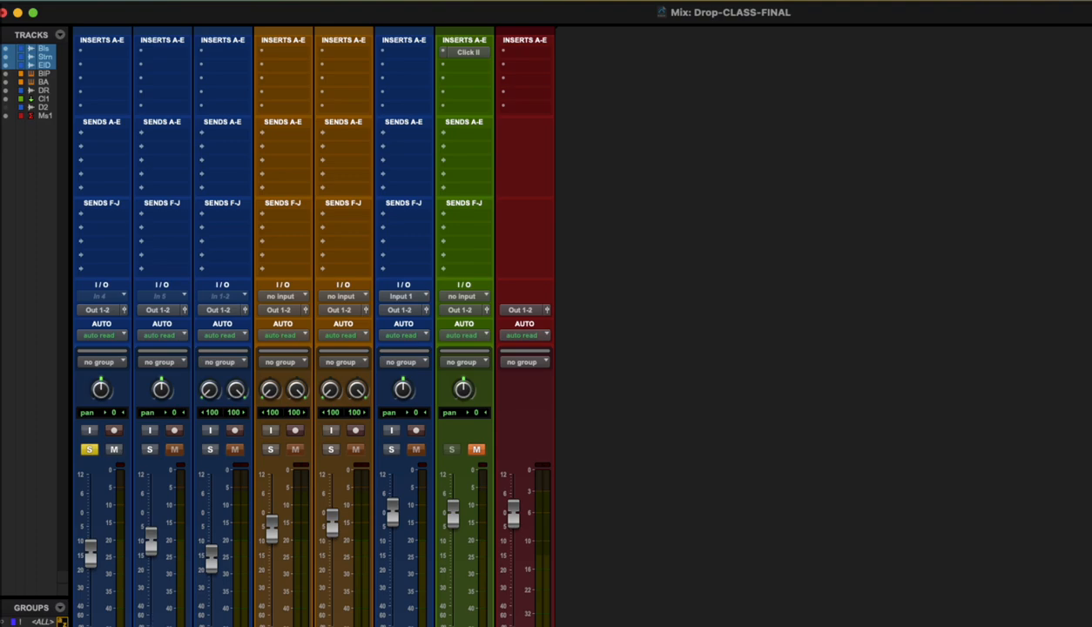
{"action": "left_click", "coordinate": [112, 50]}
{"action": "mouse_move", "coordinate": [158, 53]}
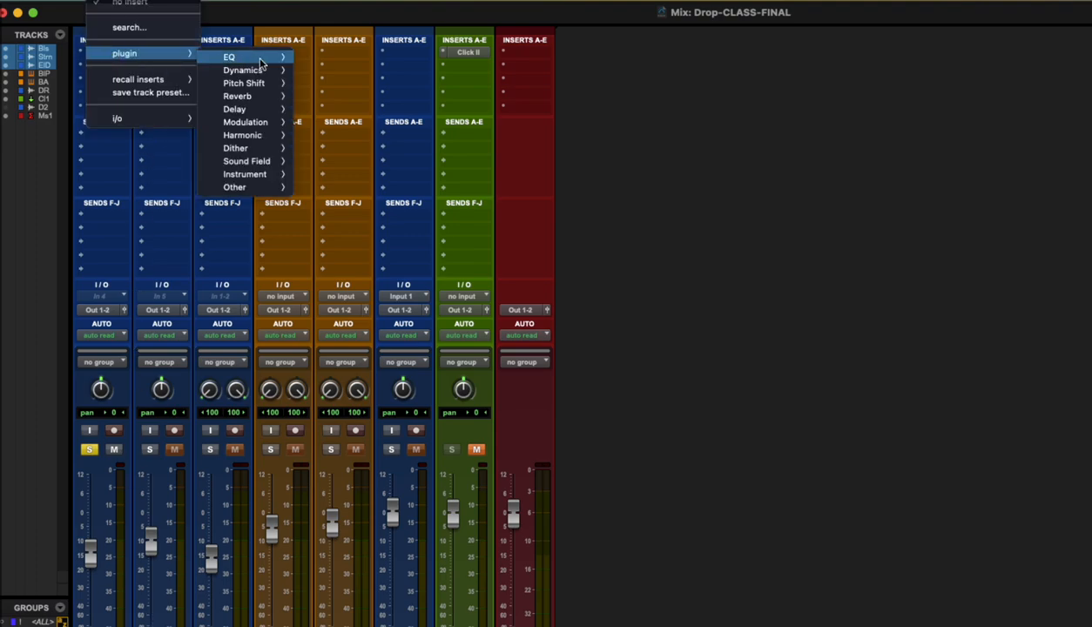
{"action": "mouse_move", "coordinate": [258, 87]}
{"action": "mouse_move", "coordinate": [261, 109]}
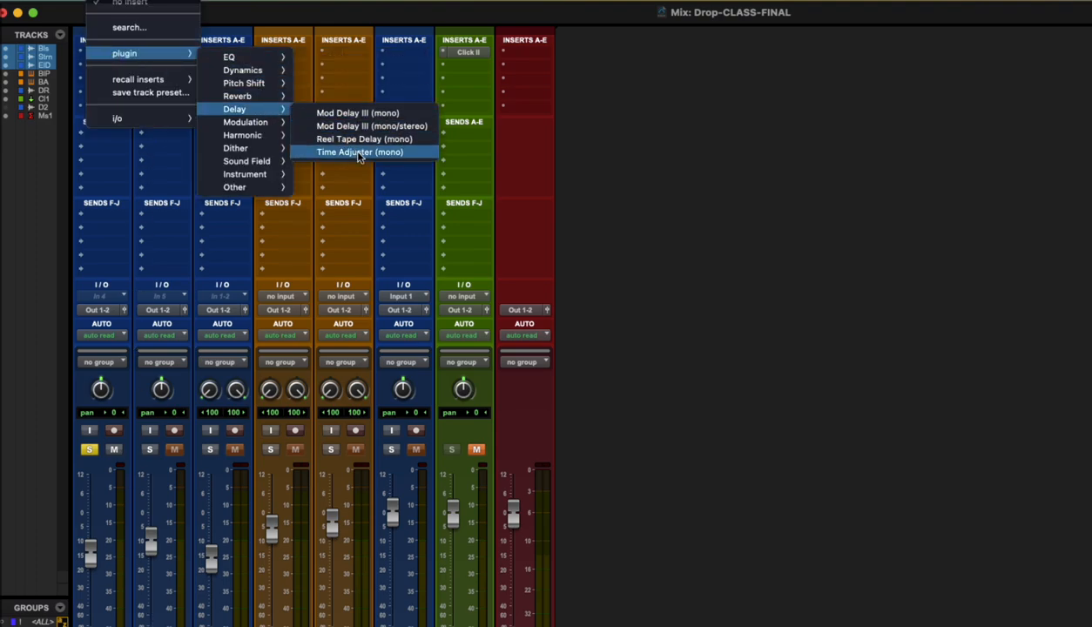
{"action": "left_click", "coordinate": [359, 113]}
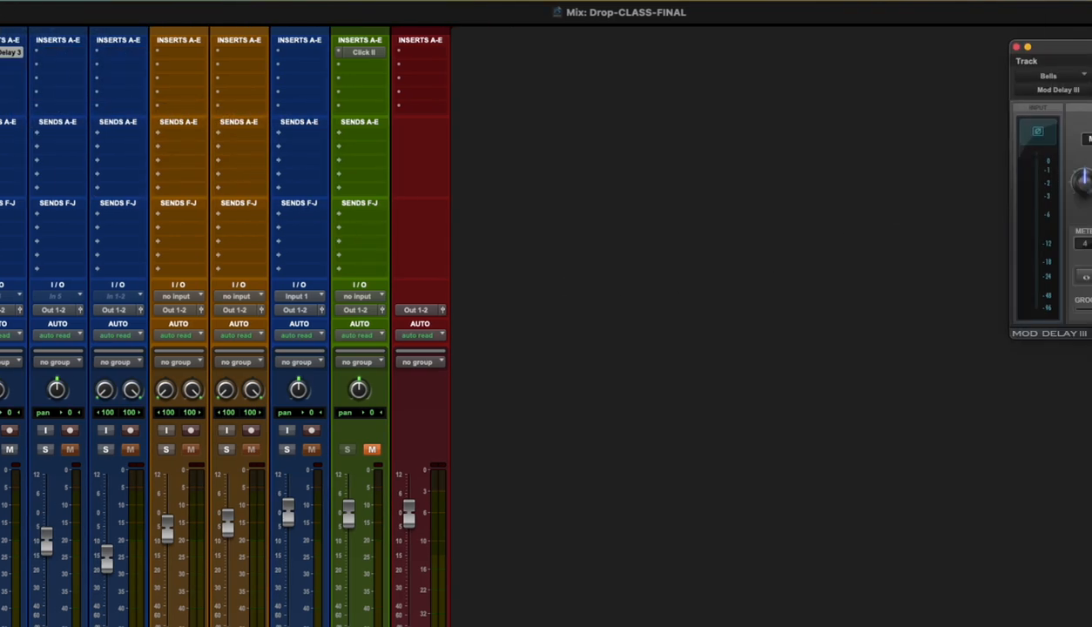
{"action": "left_click_drag", "start_coordinate": [1080, 50], "coordinate": [468, 183]}
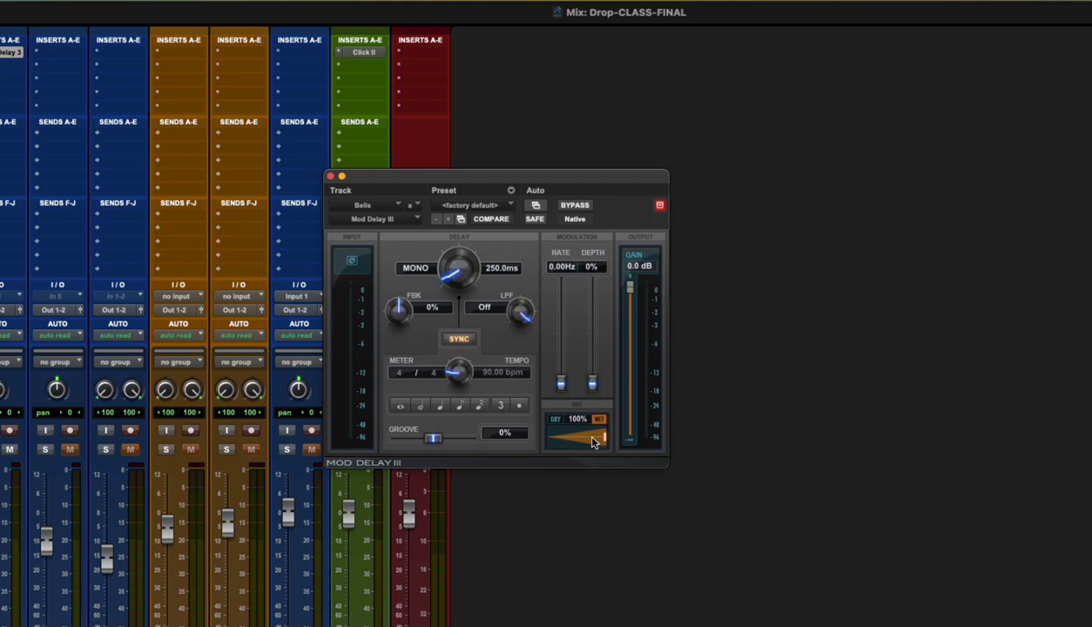
Set the Bells delay's mix to 22% wet and feedback to 30%, and audition the track from bar 1 beat 4
{"action": "left_click_drag", "start_coordinate": [592, 442], "coordinate": [542, 444]}
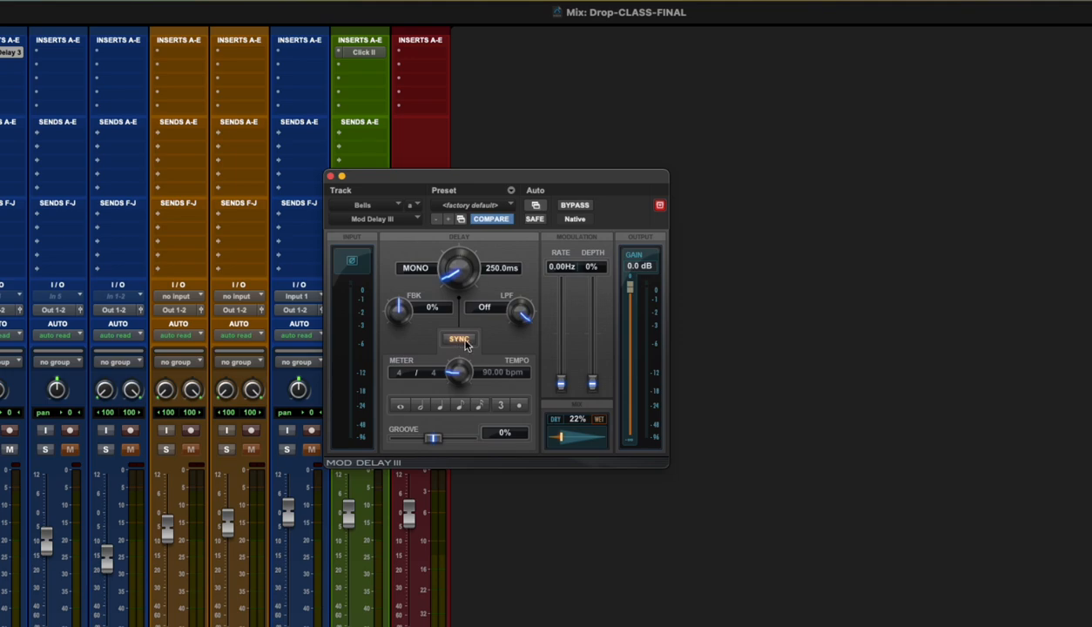
{"action": "left_click_drag", "start_coordinate": [385, 310], "coordinate": [399, 289]}
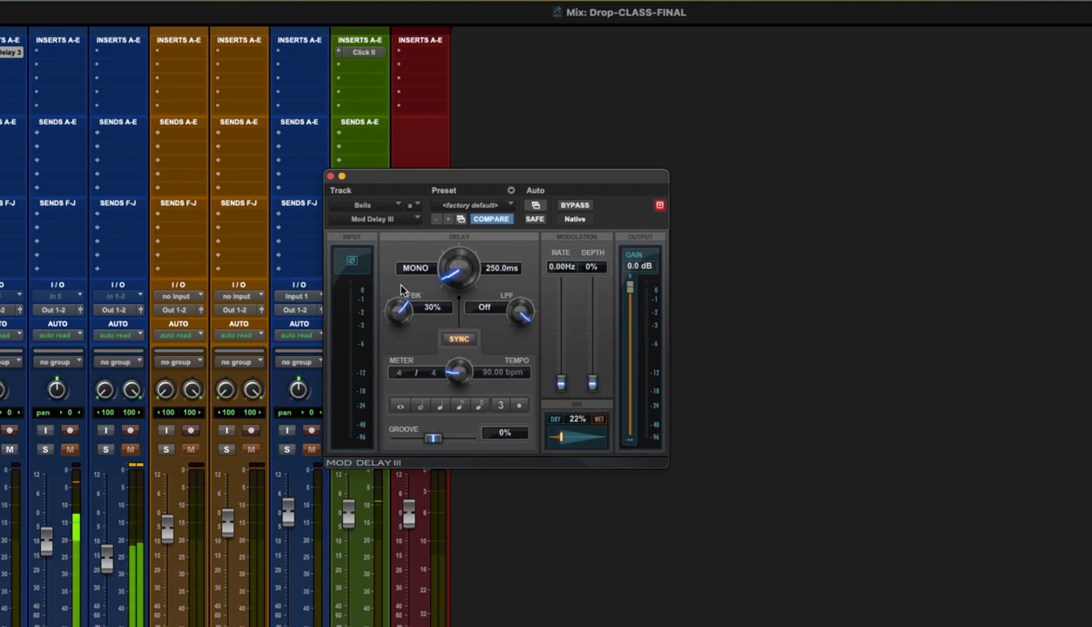
{"action": "key", "text": "super+equal"}
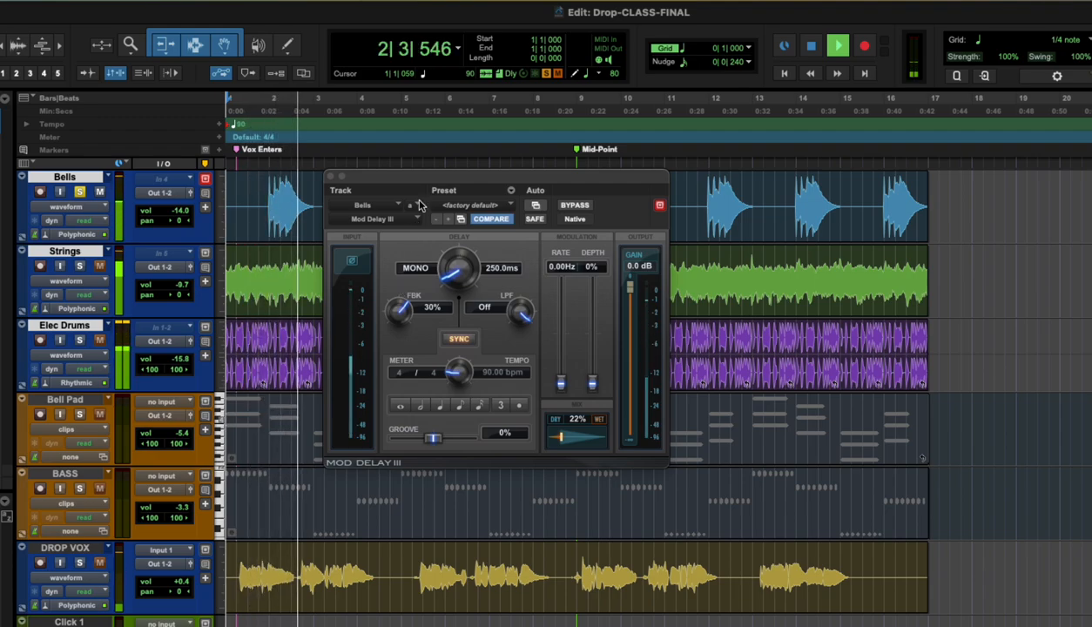
{"action": "key", "text": "space"}
{"action": "left_click", "coordinate": [258, 129]}
{"action": "key", "text": "space"}
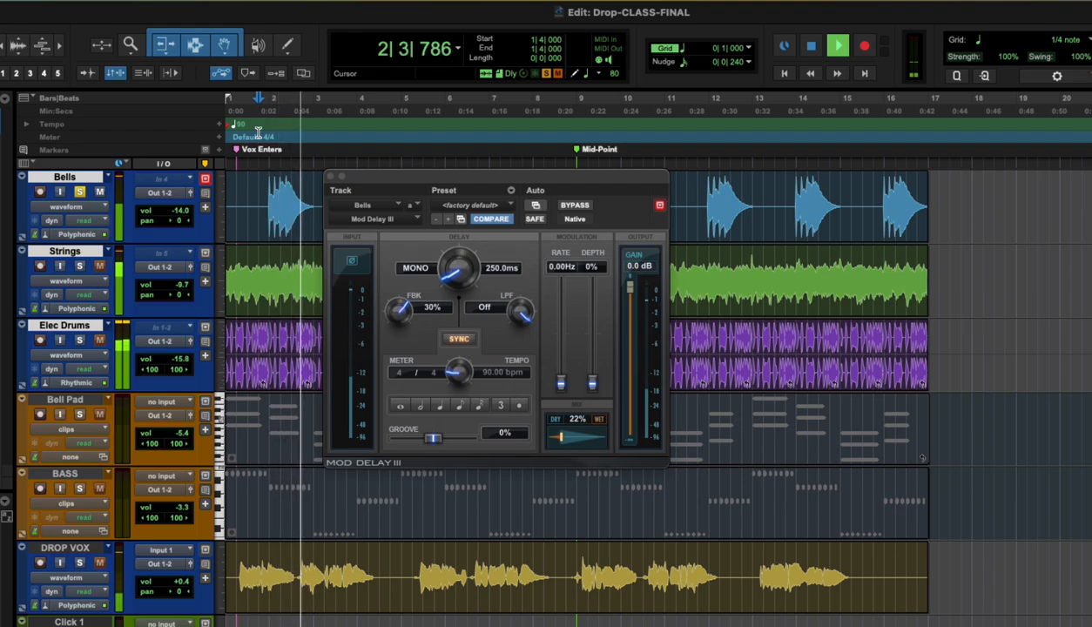
{"action": "key", "text": "space"}
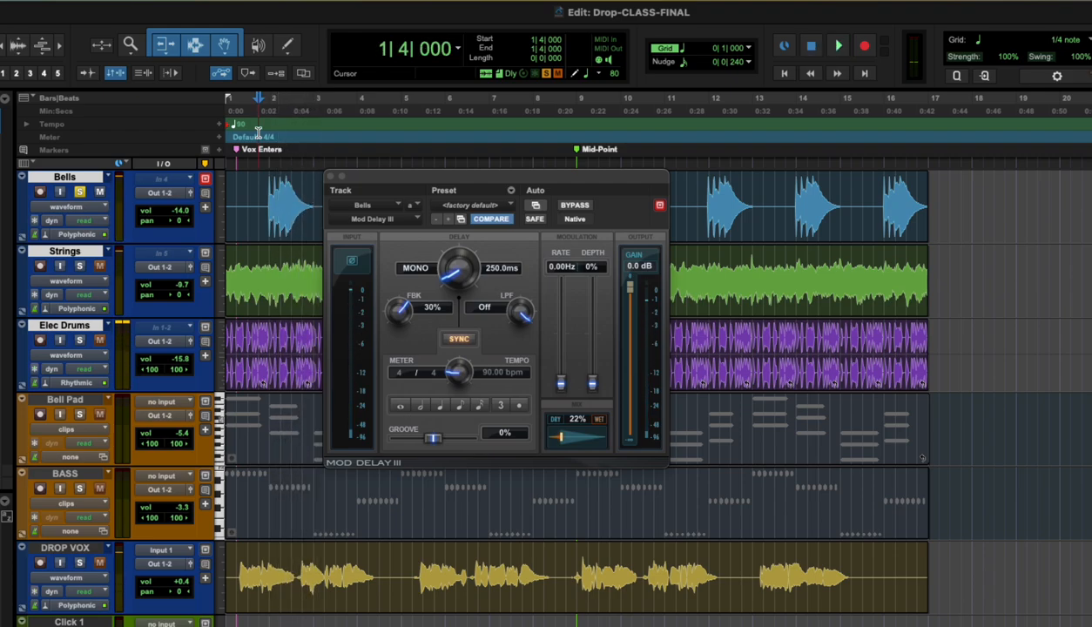
Set the Bells delay time to a quarter note and audition it from bar 2 and from bar 1 beat 4
{"action": "left_click", "coordinate": [440, 406]}
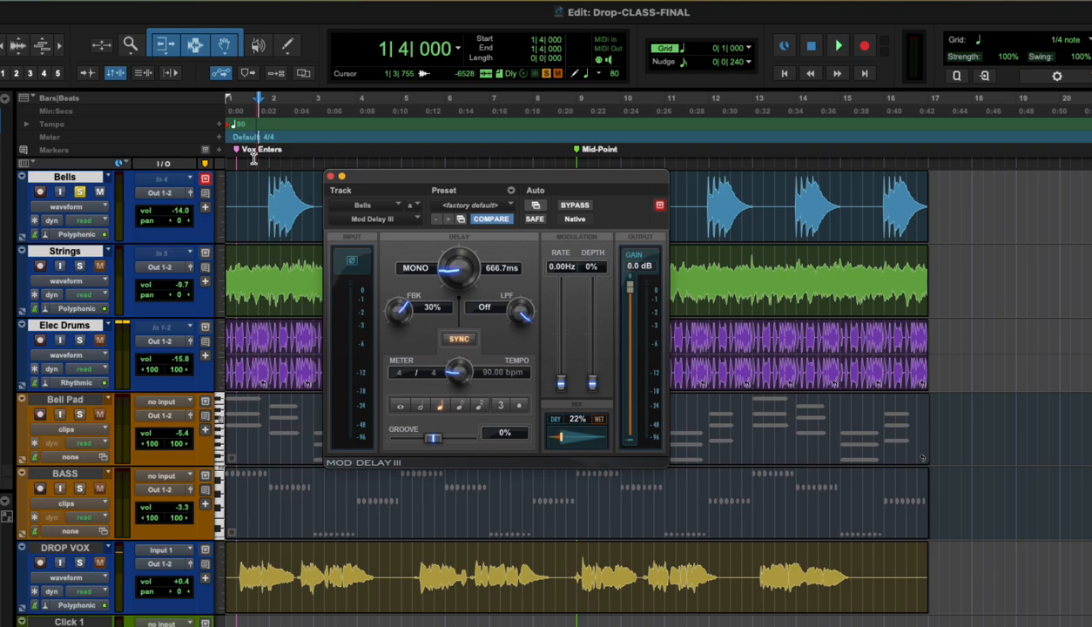
{"action": "left_click", "coordinate": [265, 139]}
{"action": "key", "text": "space"}
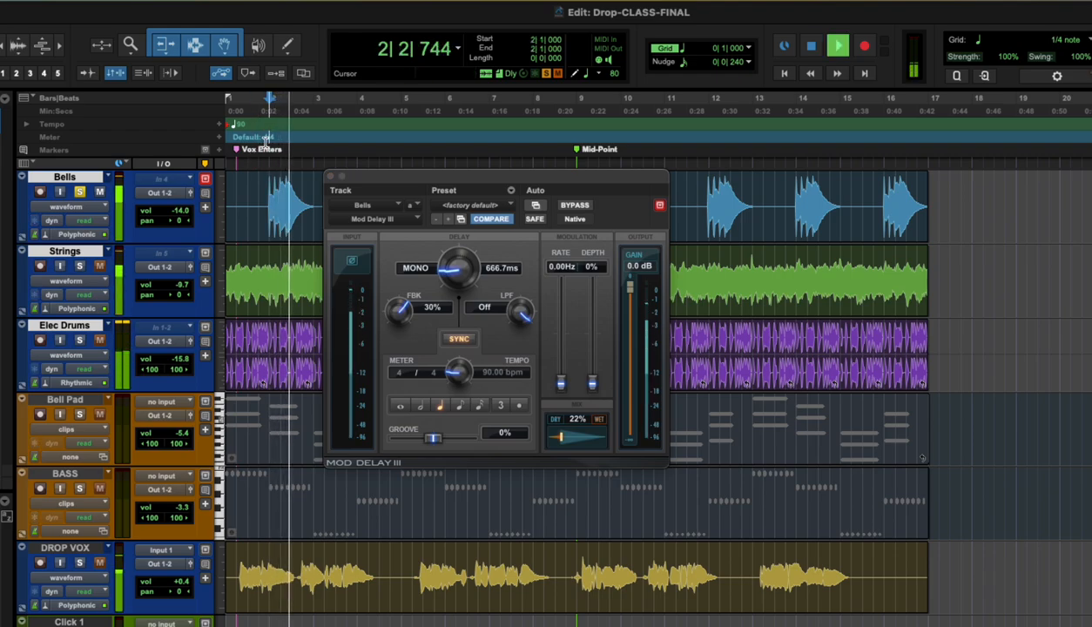
{"action": "key", "text": "space"}
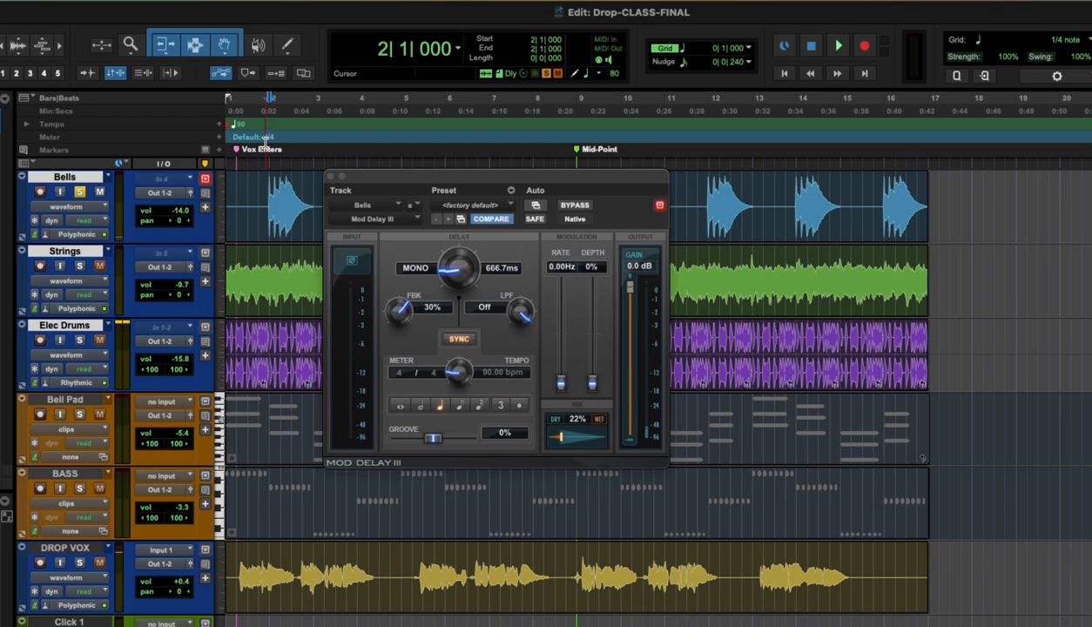
{"action": "left_click", "coordinate": [261, 141]}
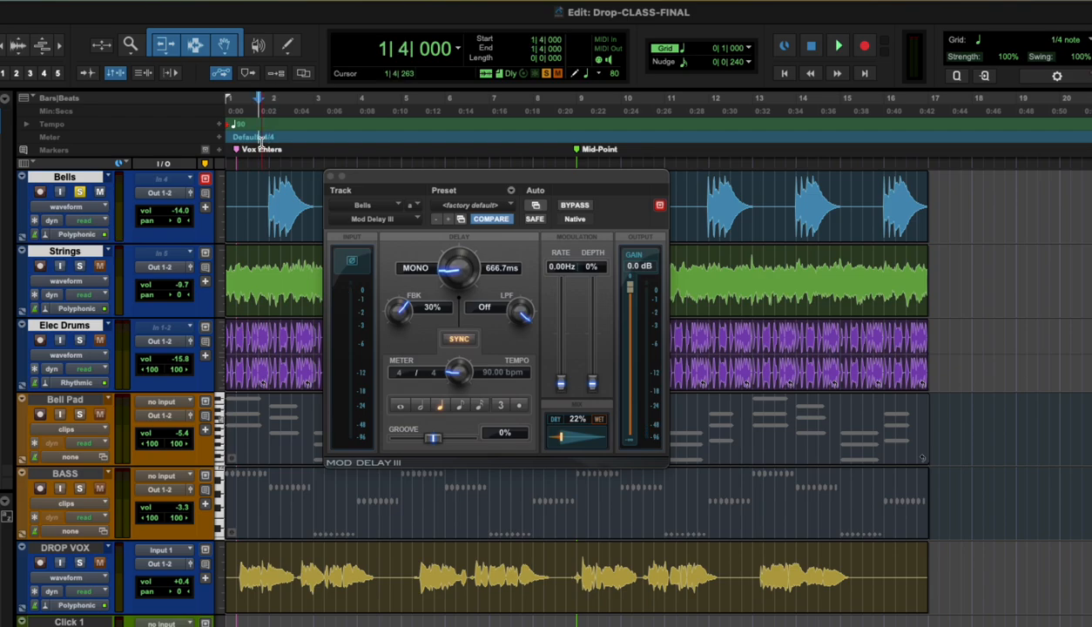
{"action": "key", "text": "space"}
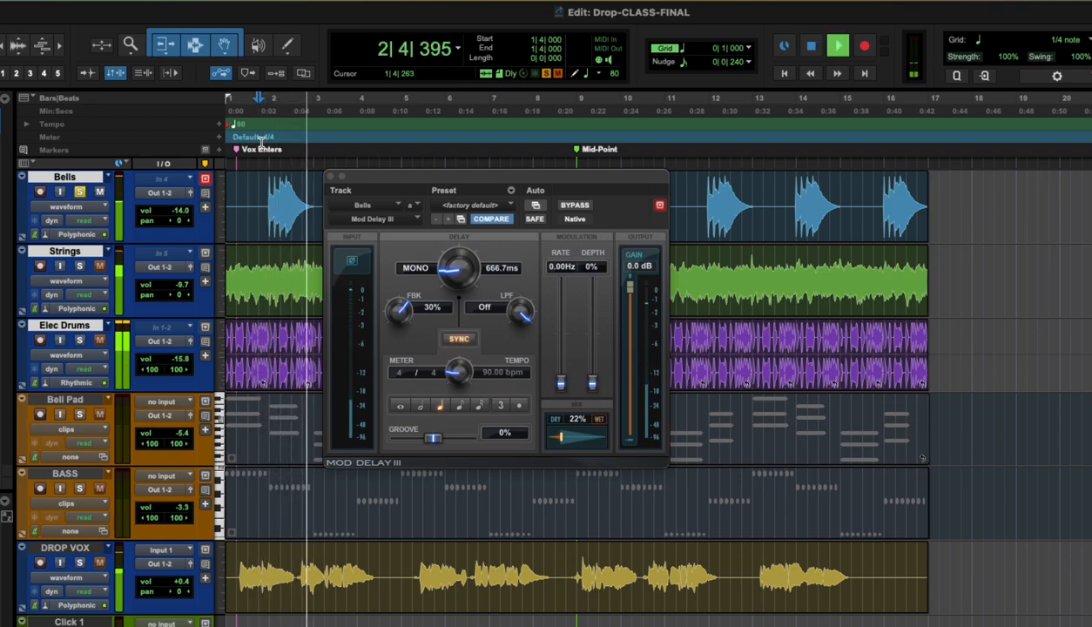
{"action": "key", "text": "space"}
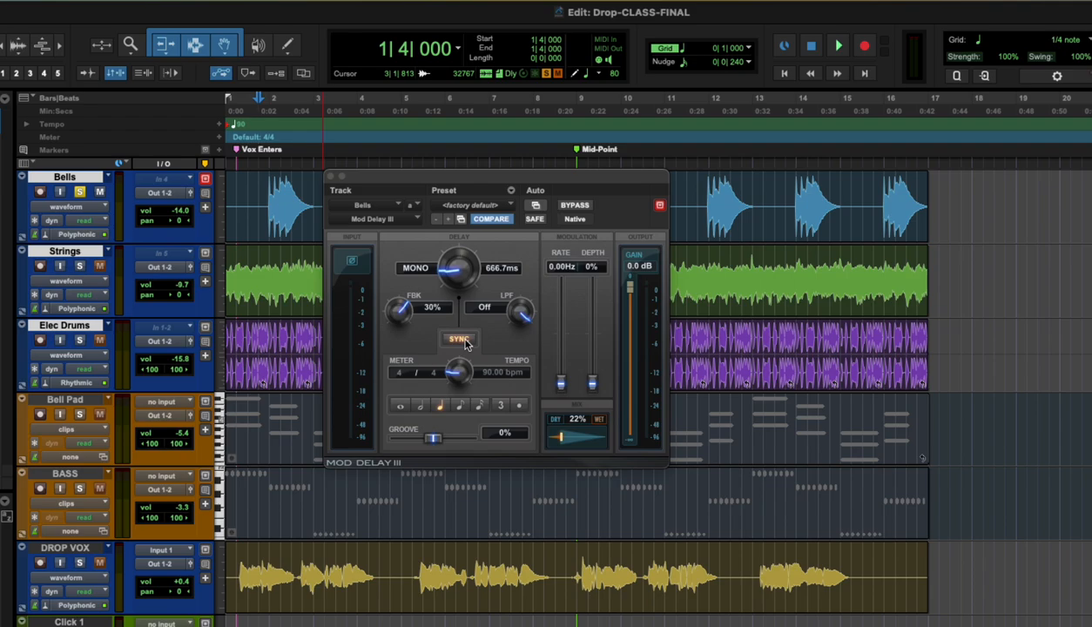
Change the Bells delay time to a half note and audition it from bar 1 beat 4
{"action": "left_click", "coordinate": [421, 406]}
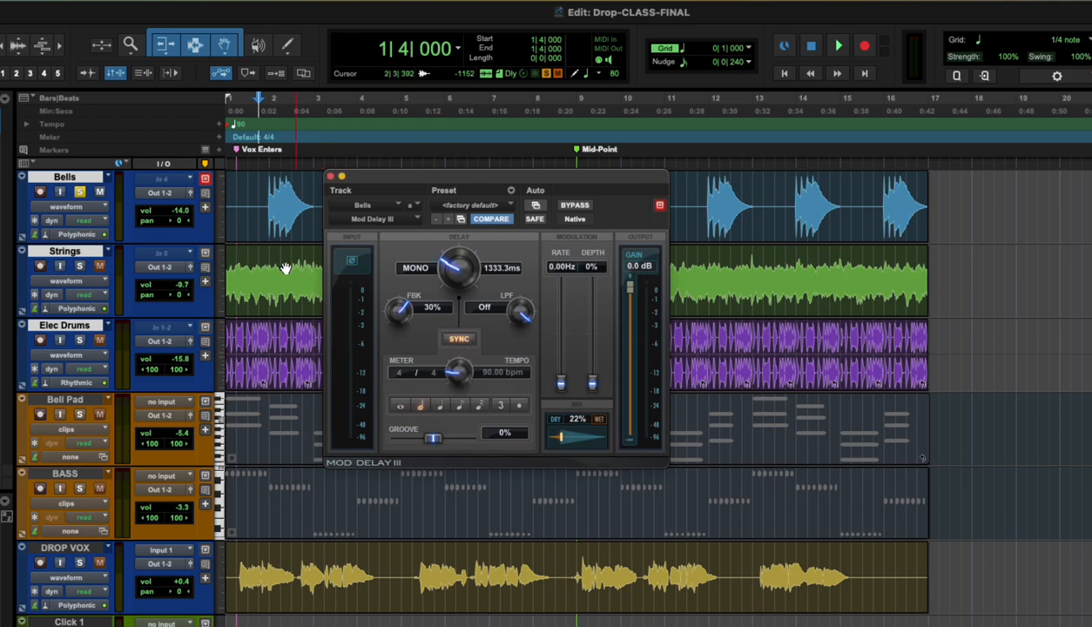
{"action": "left_click", "coordinate": [251, 192]}
{"action": "key", "text": "space"}
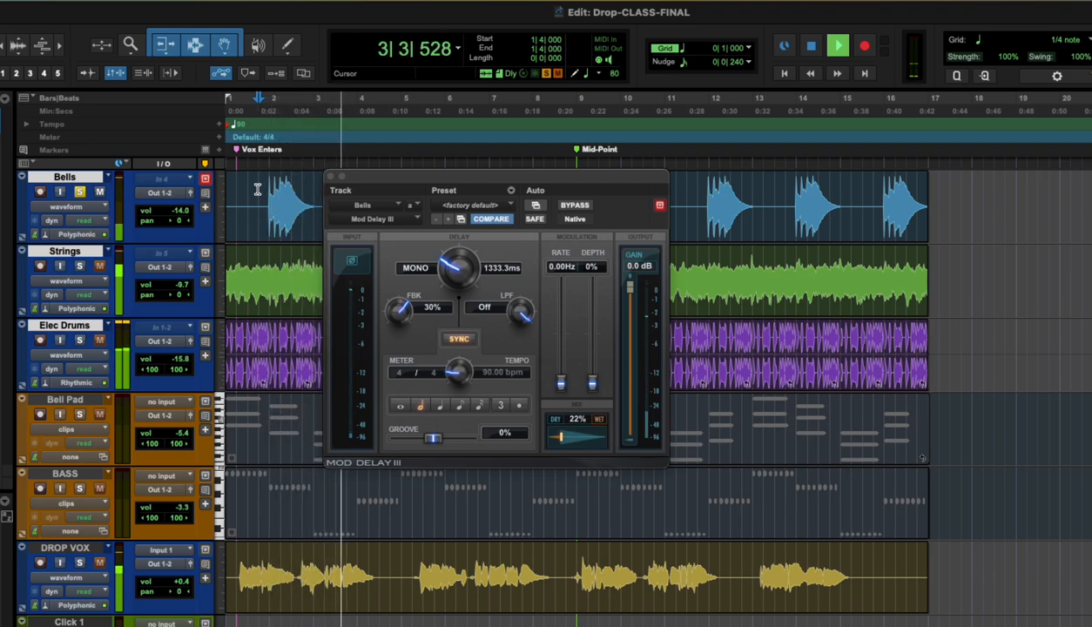
{"action": "key", "text": "space"}
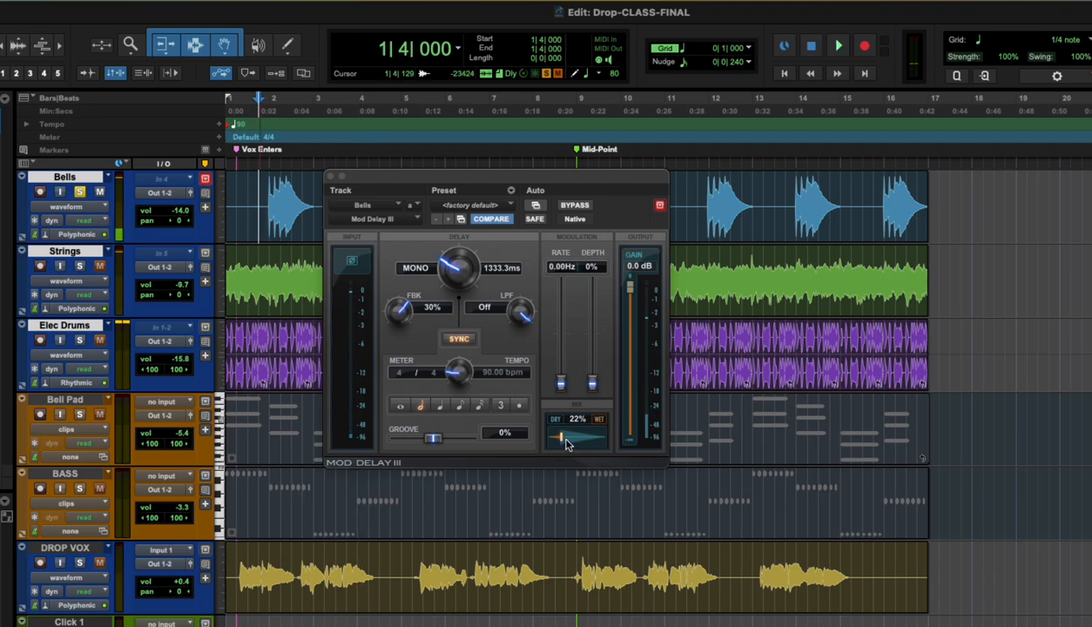
Raise the Bells delay's mix to 25%, unsolo the track and play a passage with all the tracks
{"action": "left_click_drag", "start_coordinate": [564, 439], "coordinate": [570, 439]}
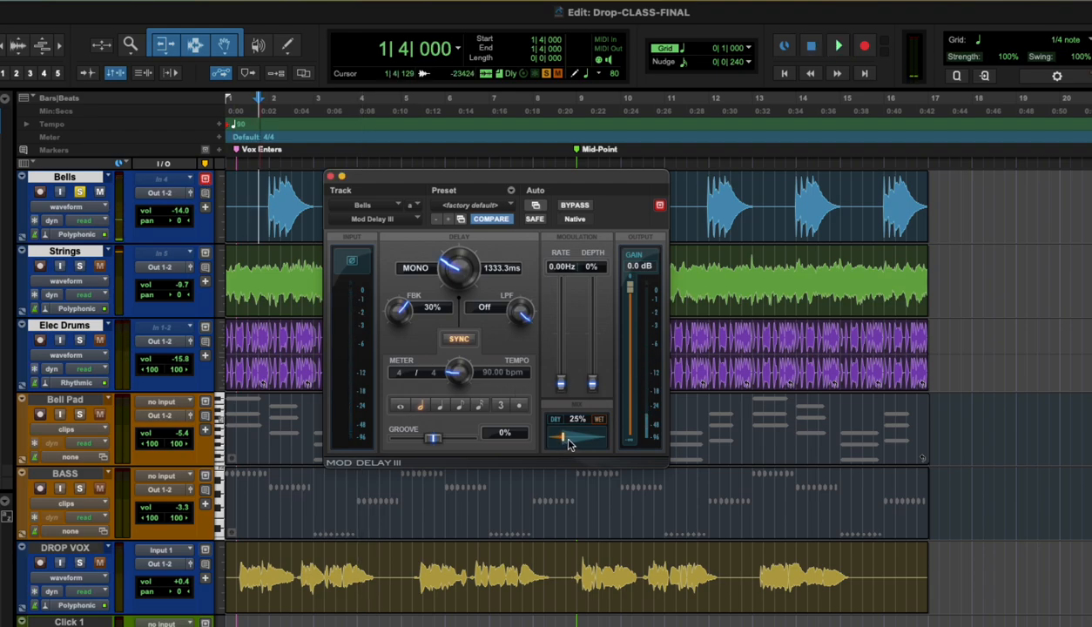
{"action": "left_click", "coordinate": [79, 191]}
{"action": "key", "text": "space"}
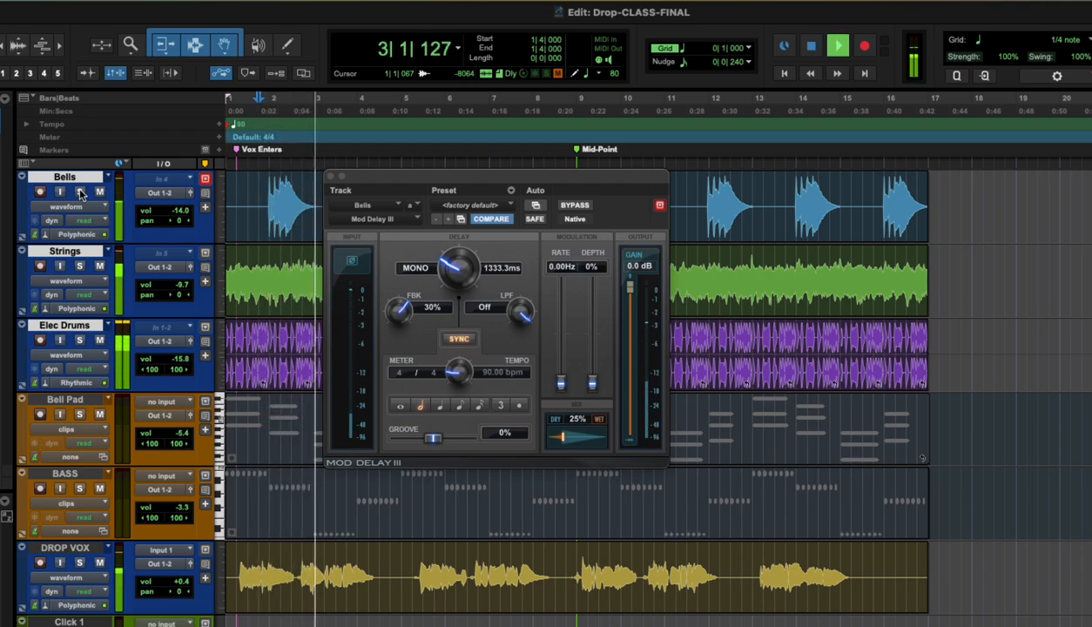
{"action": "key", "text": "space"}
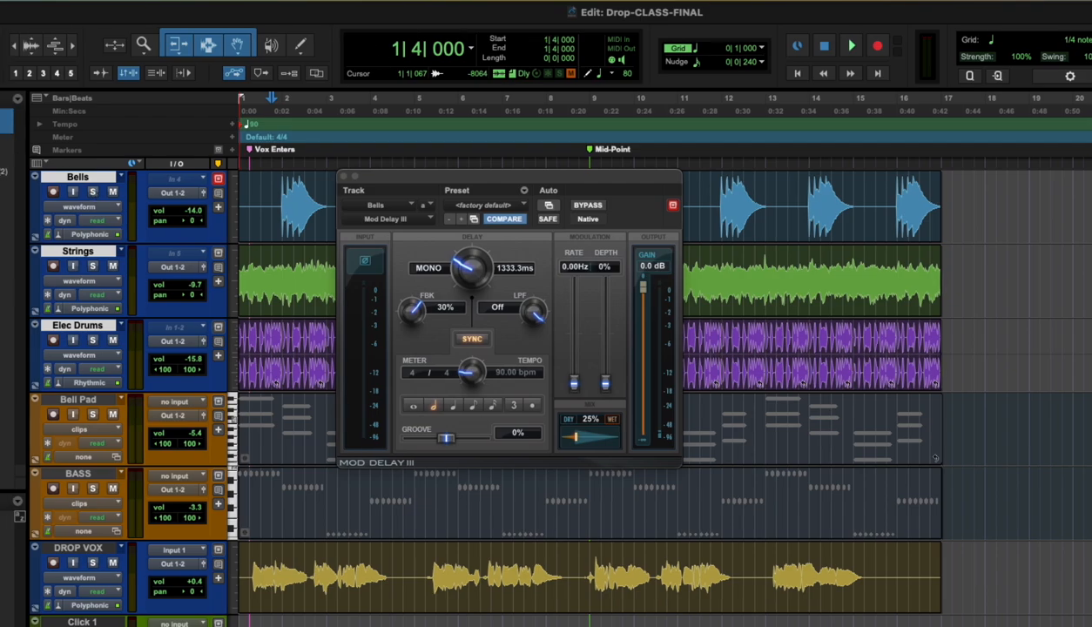
Close the Mod Delay III window and solo the Elec Drums track in the mixer
{"action": "left_click", "coordinate": [332, 177]}
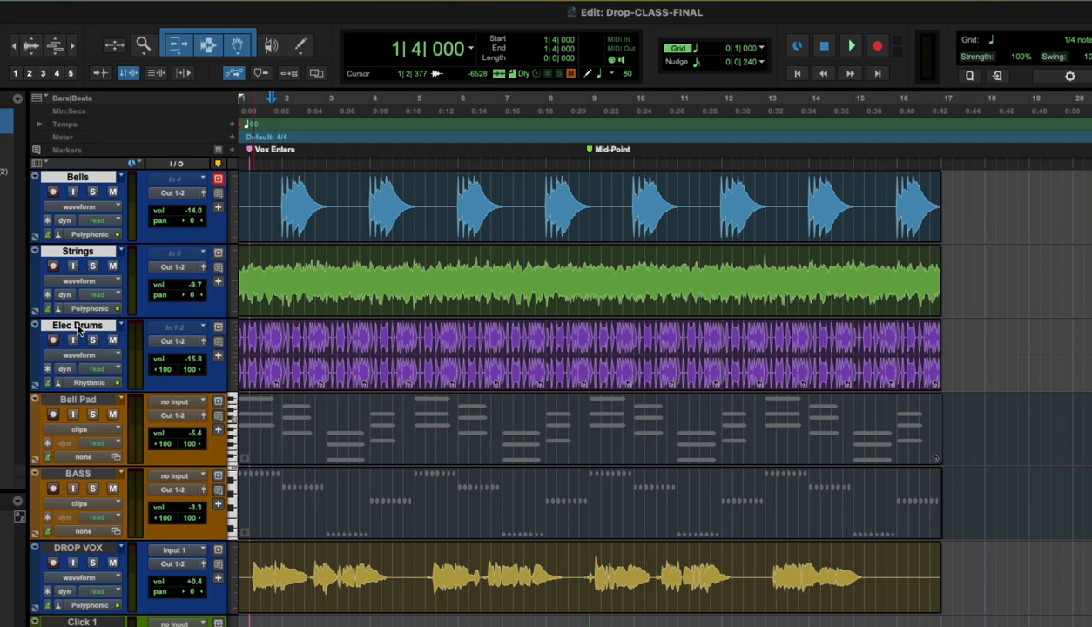
{"action": "left_click", "coordinate": [70, 401]}
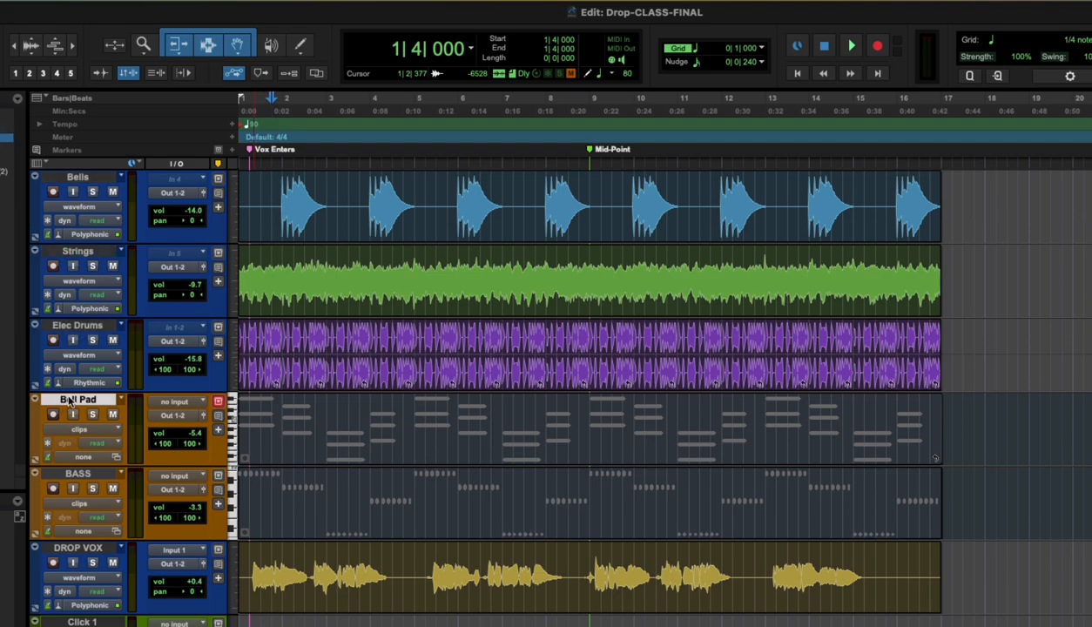
{"action": "left_click", "coordinate": [83, 327]}
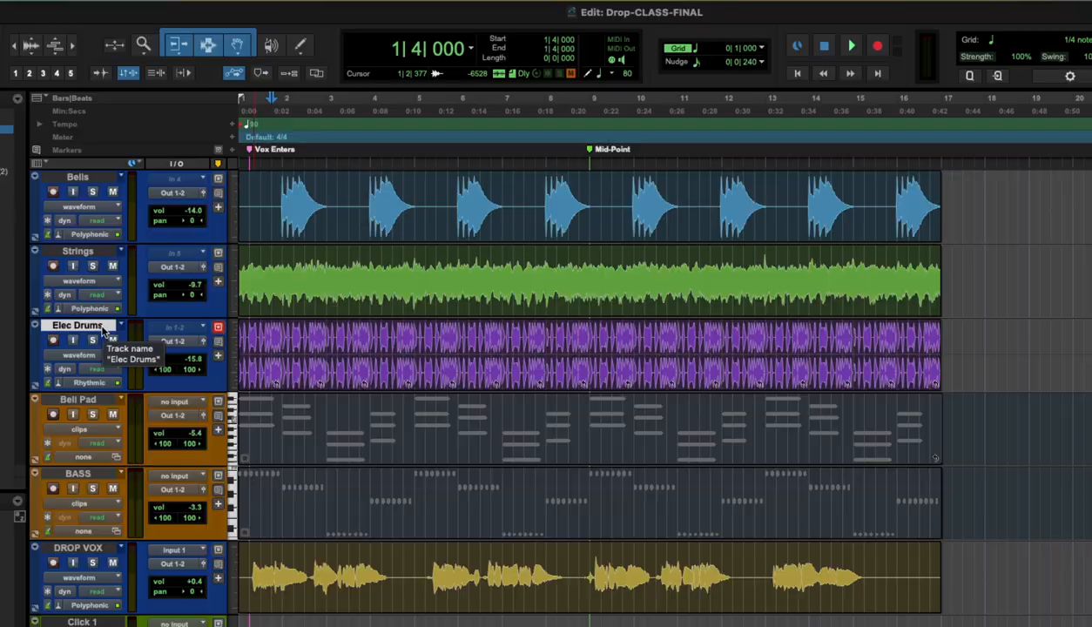
{"action": "key", "text": "super+equal"}
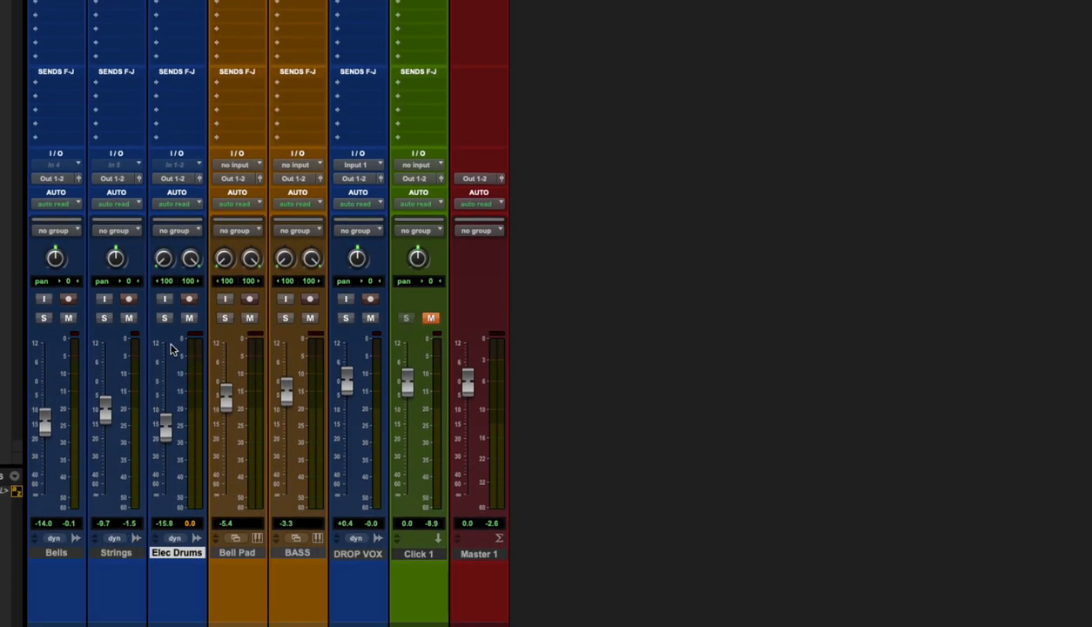
{"action": "left_click", "coordinate": [165, 320]}
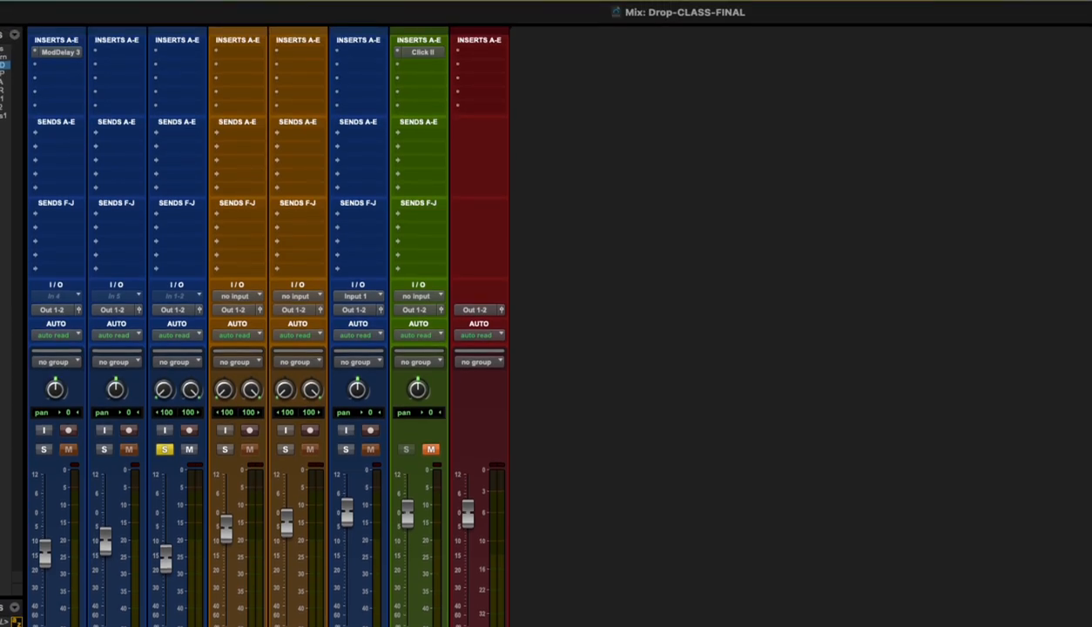
Insert a stereo EQ3 1-Band on the Elec Drums track and set it to a low-pass filter at 70 Hz
{"action": "left_click", "coordinate": [182, 60]}
{"action": "mouse_move", "coordinate": [228, 53]}
{"action": "mouse_move", "coordinate": [321, 59]}
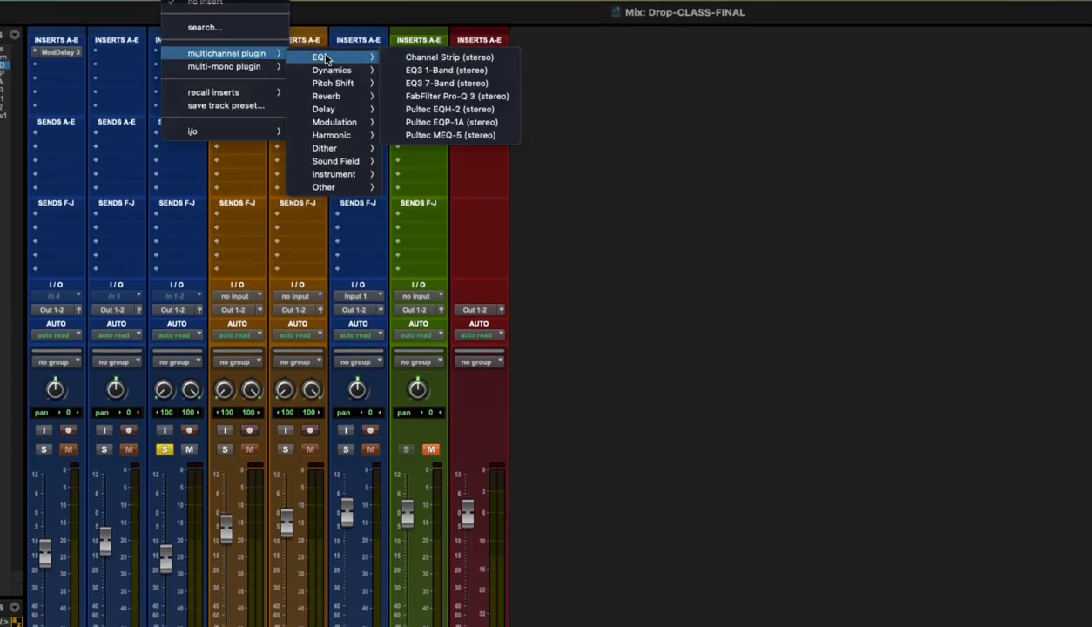
{"action": "left_click", "coordinate": [432, 71]}
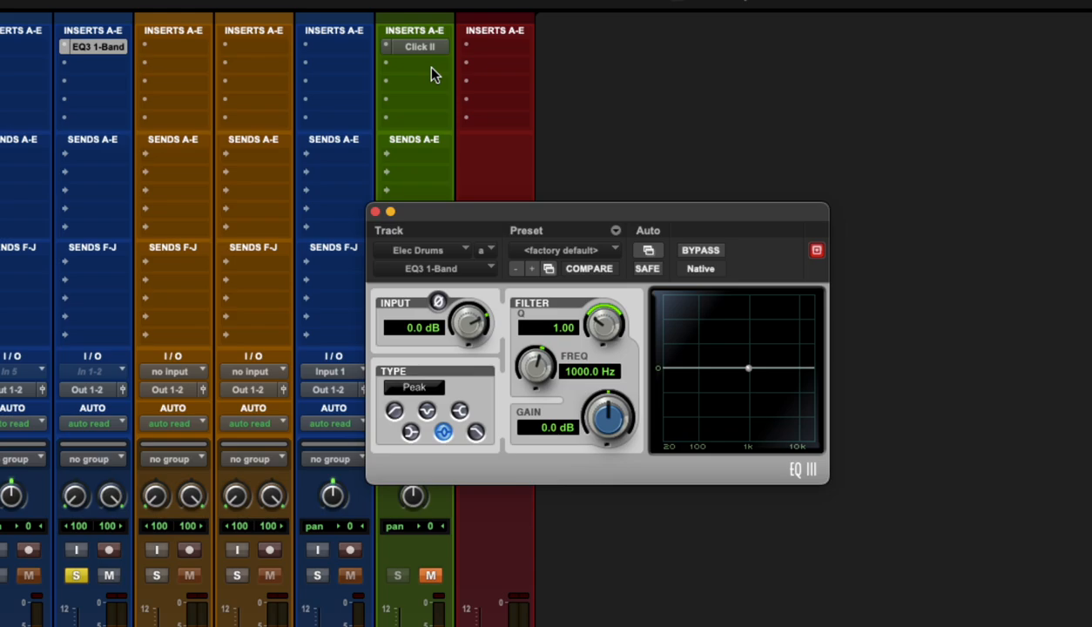
{"action": "left_click", "coordinate": [475, 434]}
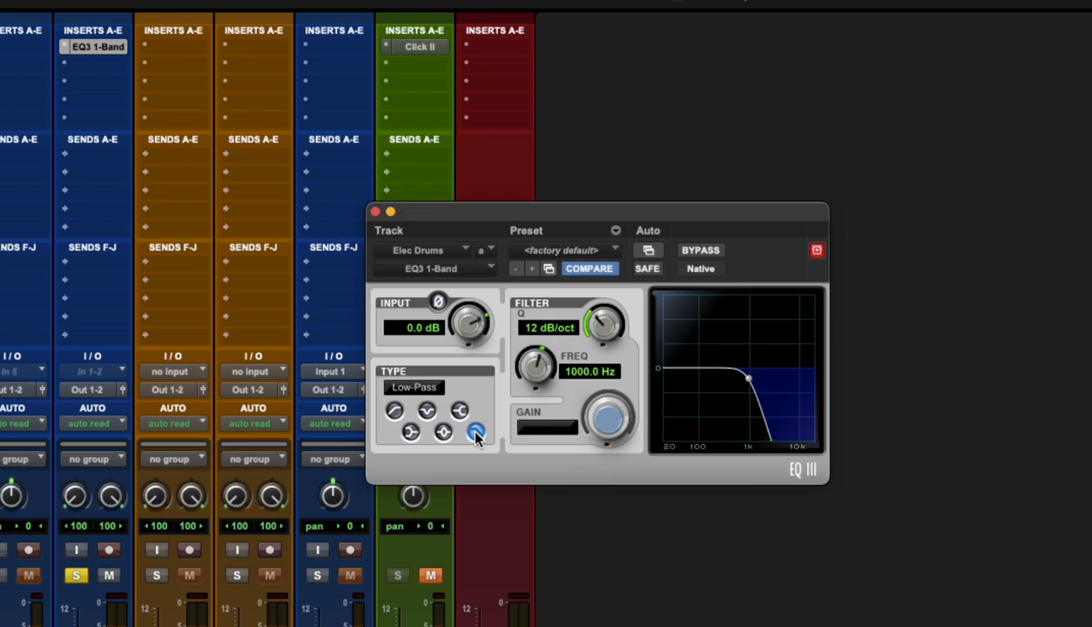
{"action": "left_click_drag", "start_coordinate": [532, 370], "coordinate": [535, 437]}
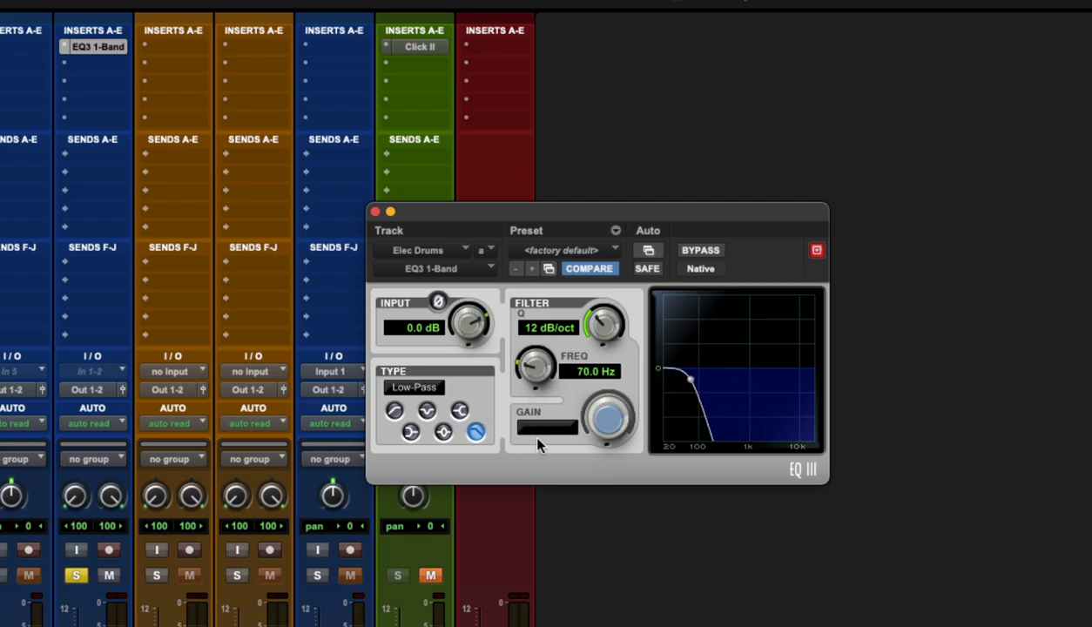
Enable plug-in automation for the Frequency parameter of the EQ3 1-Band on Elec Drums
{"action": "left_click", "coordinate": [649, 252]}
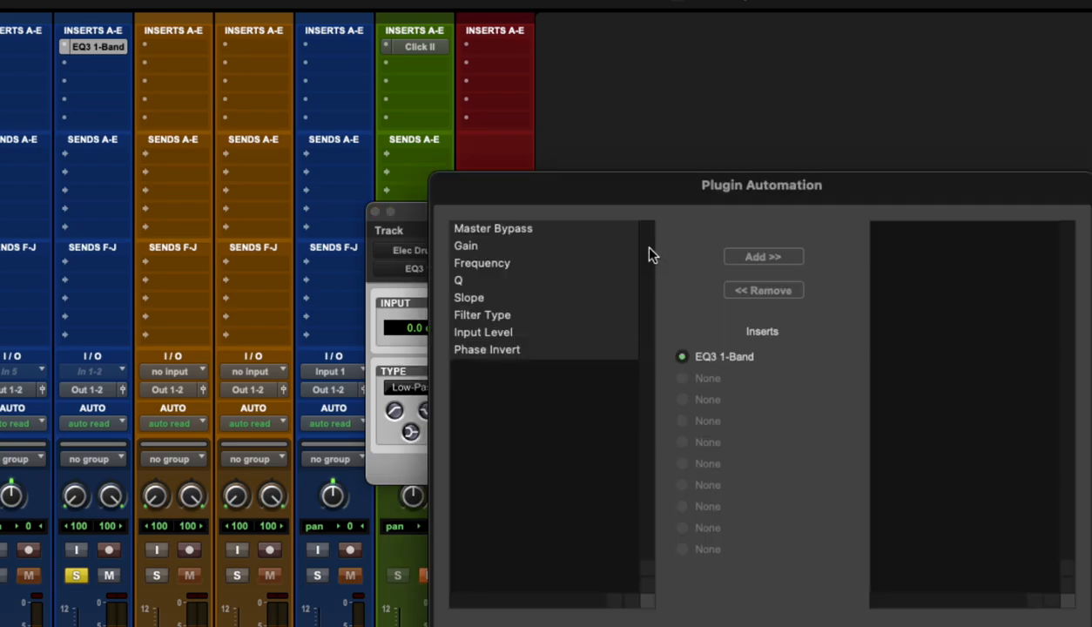
{"action": "left_click", "coordinate": [481, 263]}
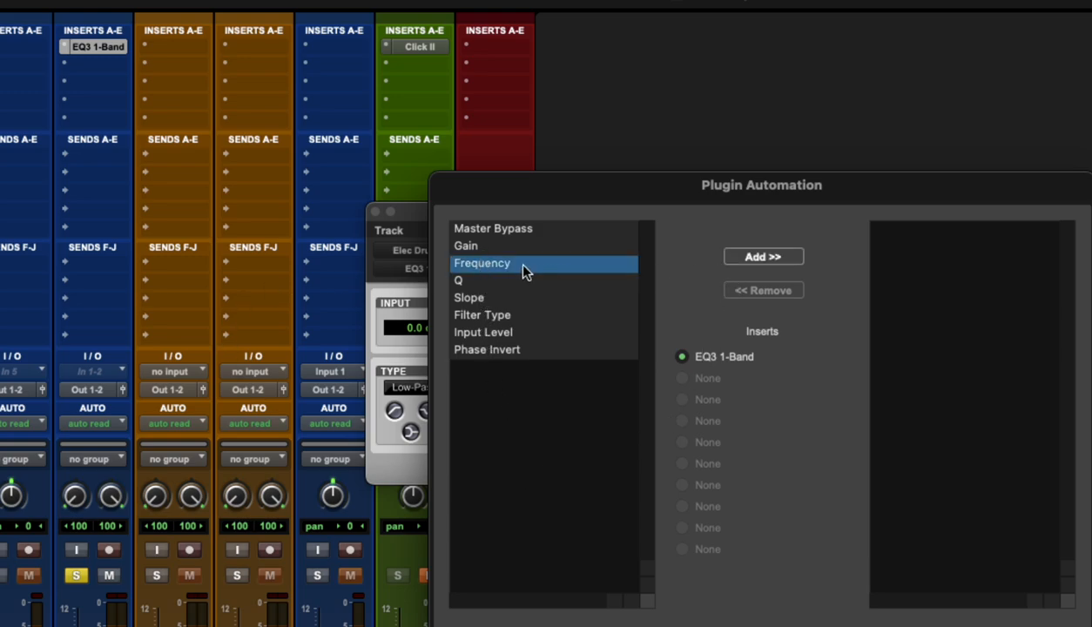
{"action": "left_click", "coordinate": [745, 259]}
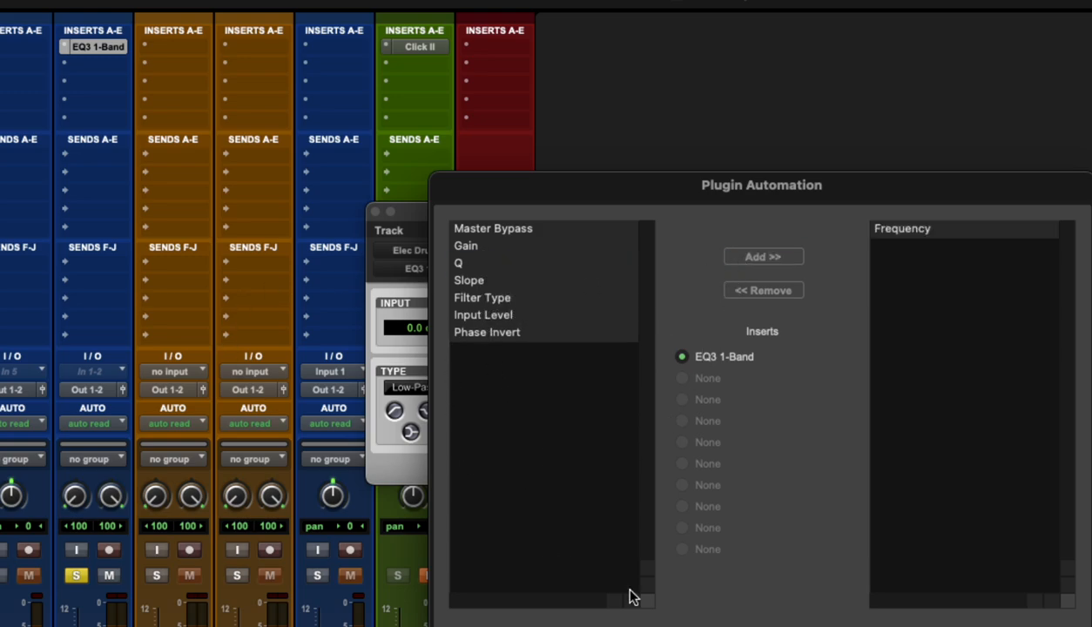
{"action": "left_click", "coordinate": [1038, 599]}
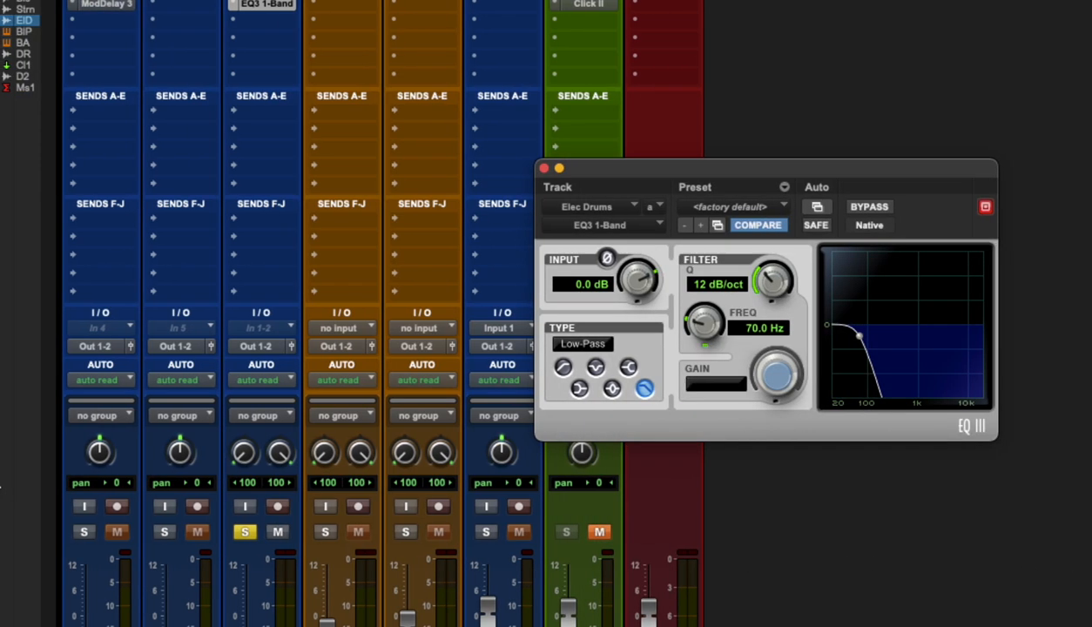
Close the EQ in the Edit window and set the Elec Drums track view to the EQ3 1-Band Frequency automation
{"action": "key", "text": "super+equal"}
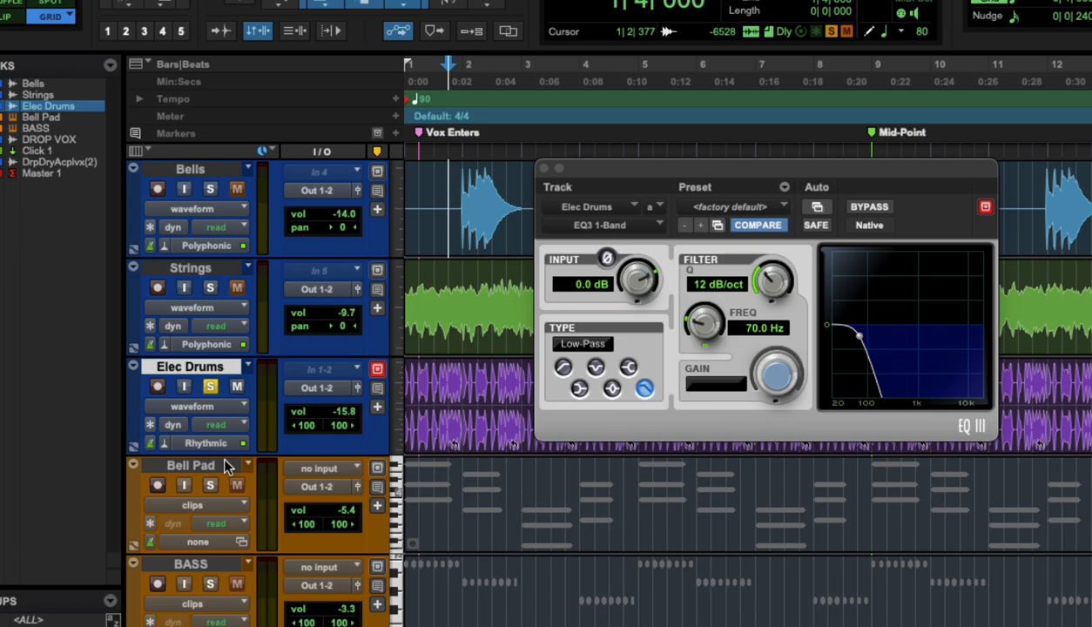
{"action": "left_click", "coordinate": [544, 168]}
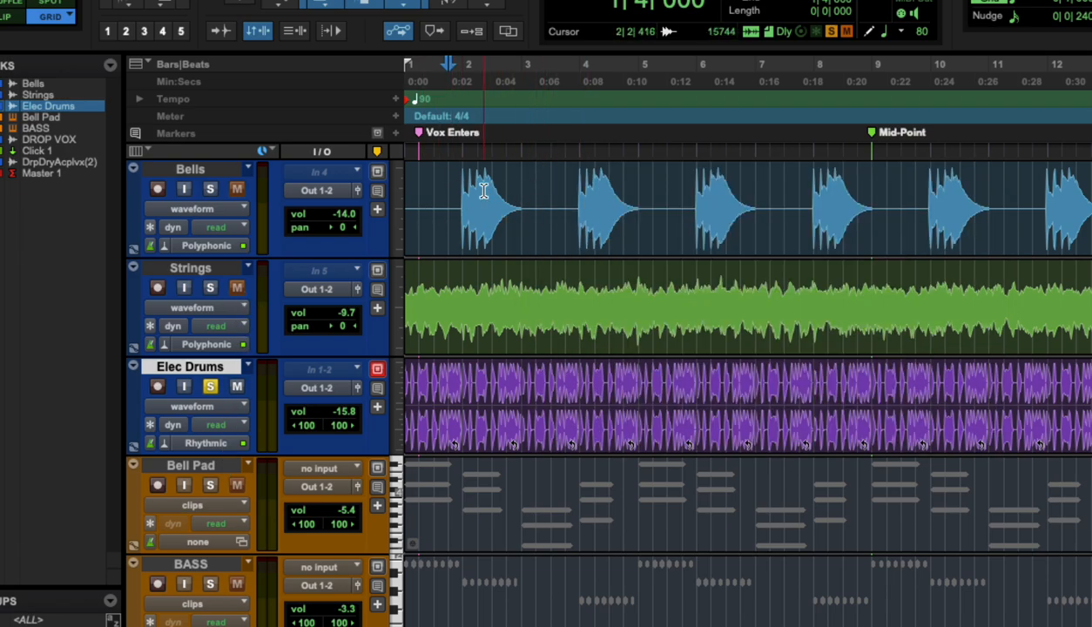
{"action": "left_click", "coordinate": [213, 407]}
{"action": "left_click", "coordinate": [214, 415]}
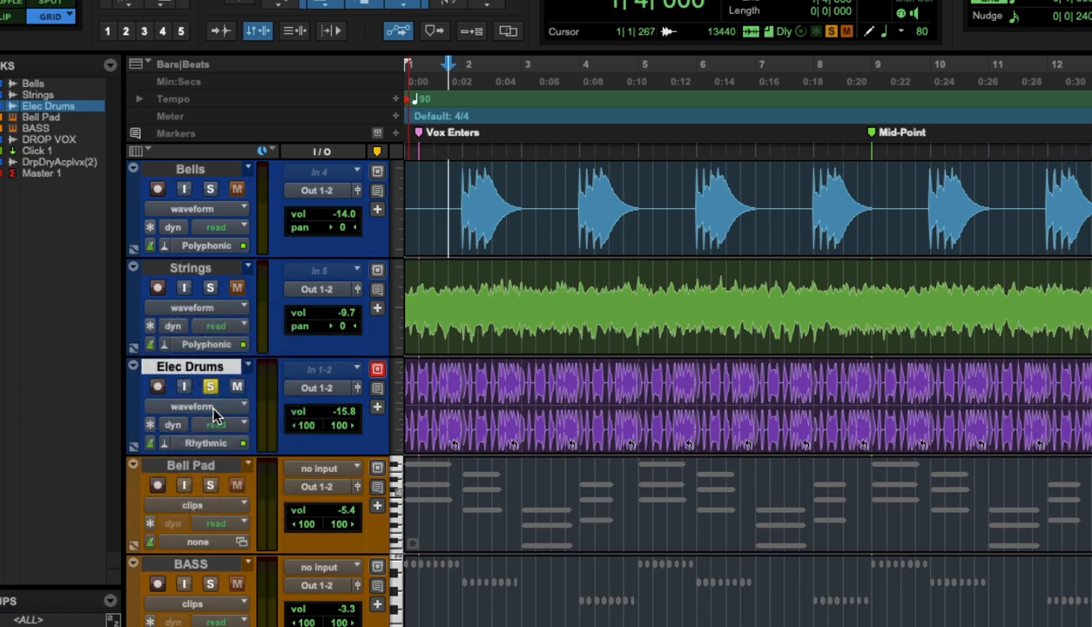
{"action": "left_click", "coordinate": [200, 407]}
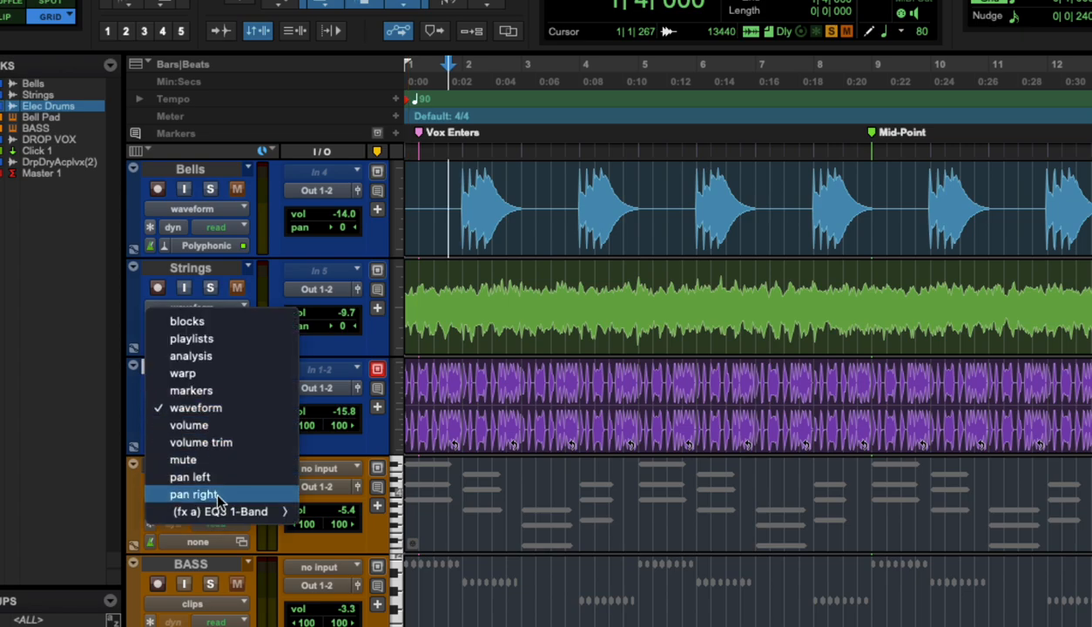
{"action": "mouse_move", "coordinate": [217, 511]}
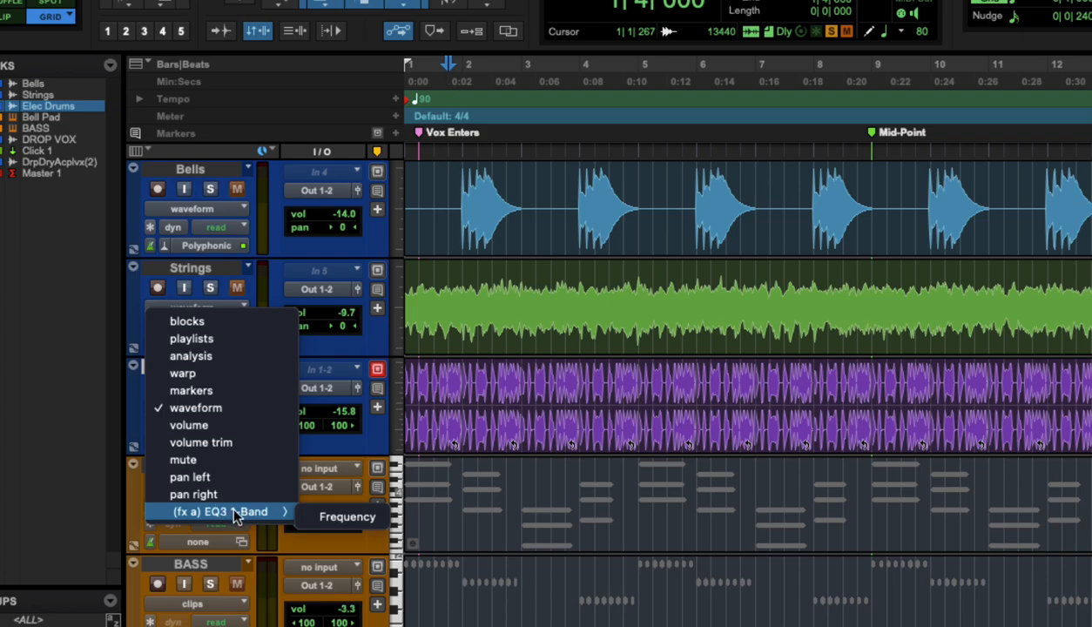
{"action": "left_click", "coordinate": [312, 520]}
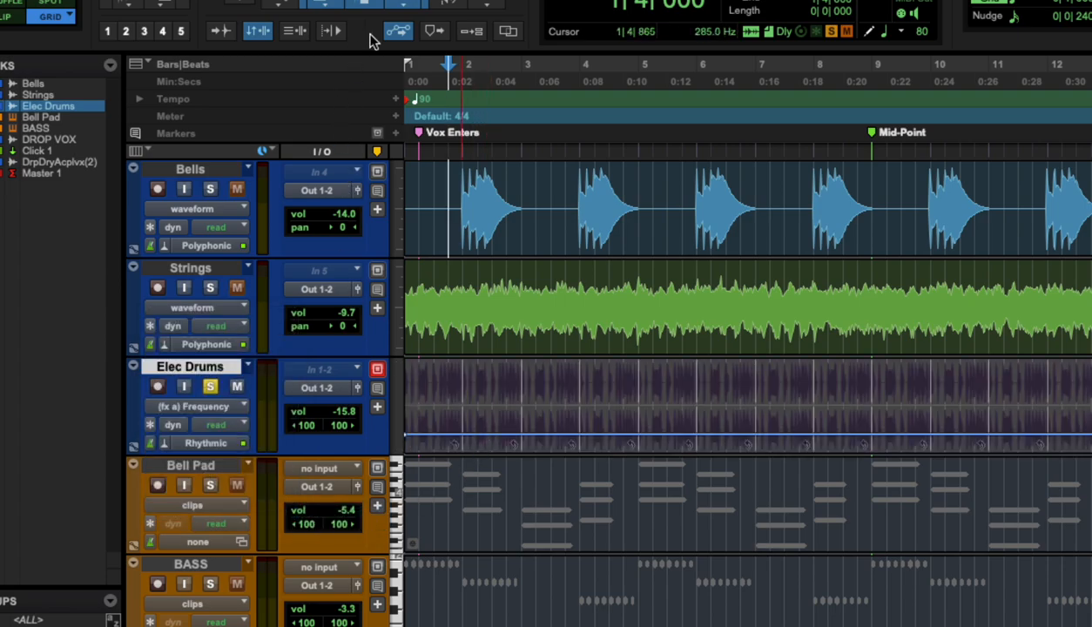
Ramp the Elec Drums EQ frequency up from the start to bar 3, play it, and extend the ramp to 20 kHz at bar 4
{"action": "left_click", "coordinate": [403, 4]}
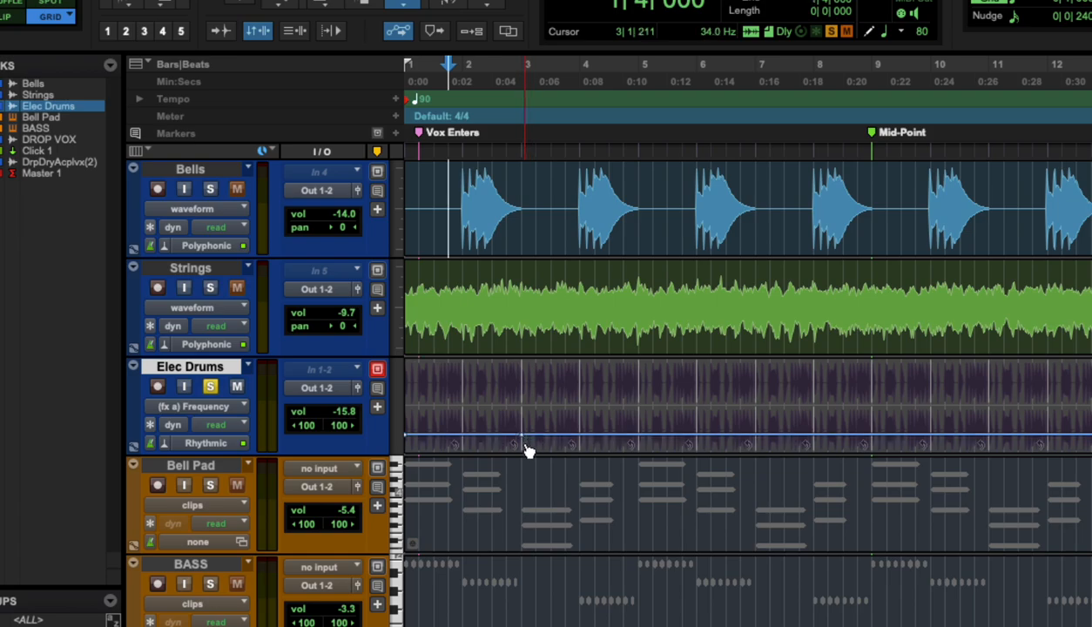
{"action": "left_click_drag", "start_coordinate": [521, 433], "coordinate": [520, 367]}
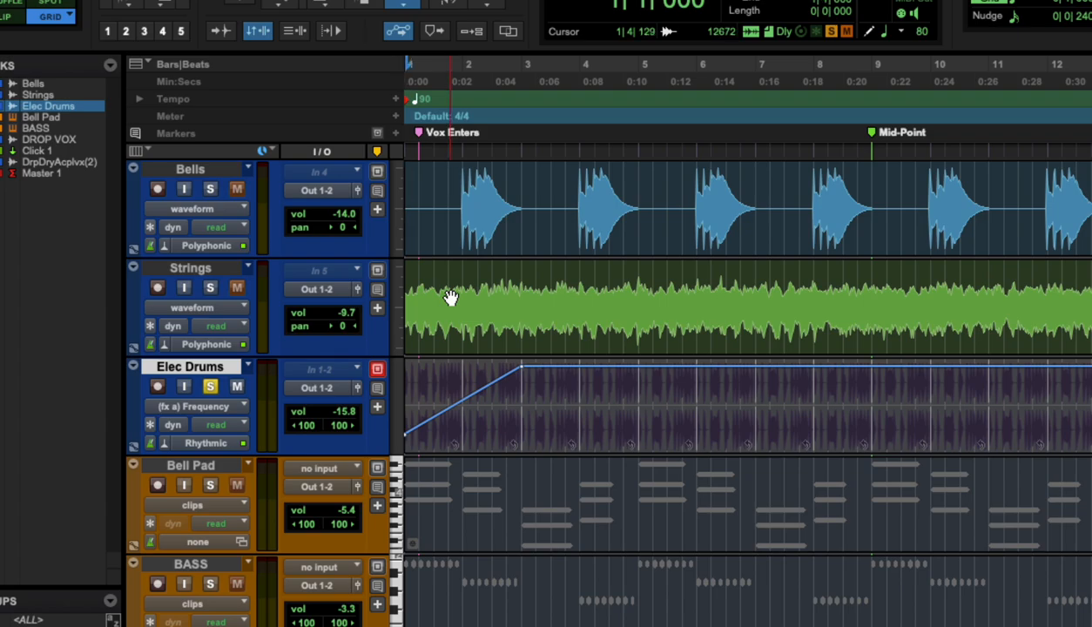
{"action": "key", "text": "space"}
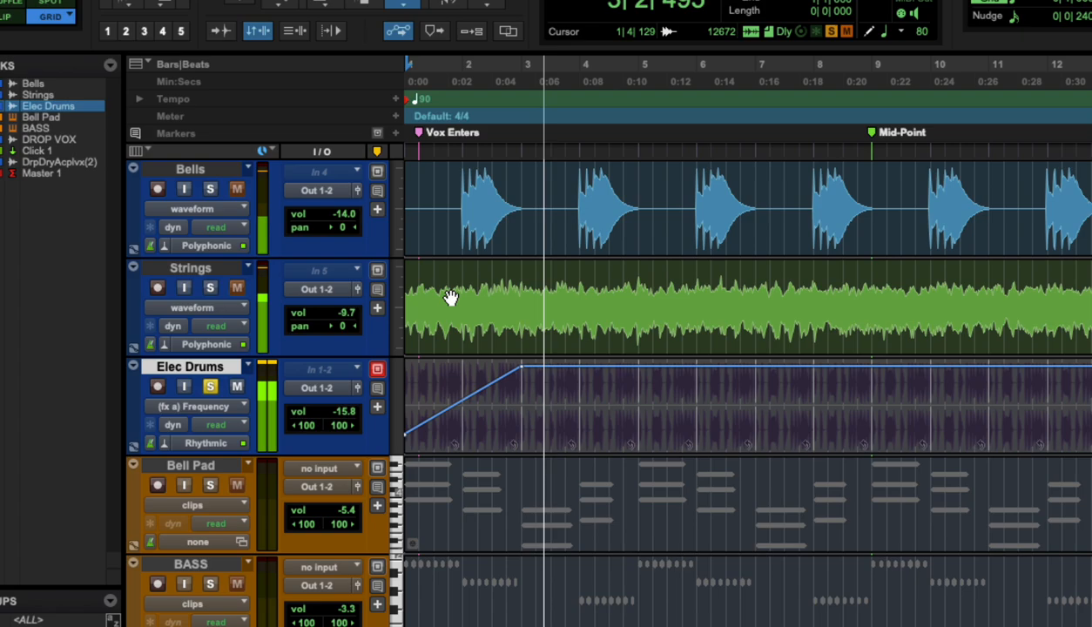
{"action": "key", "text": "space"}
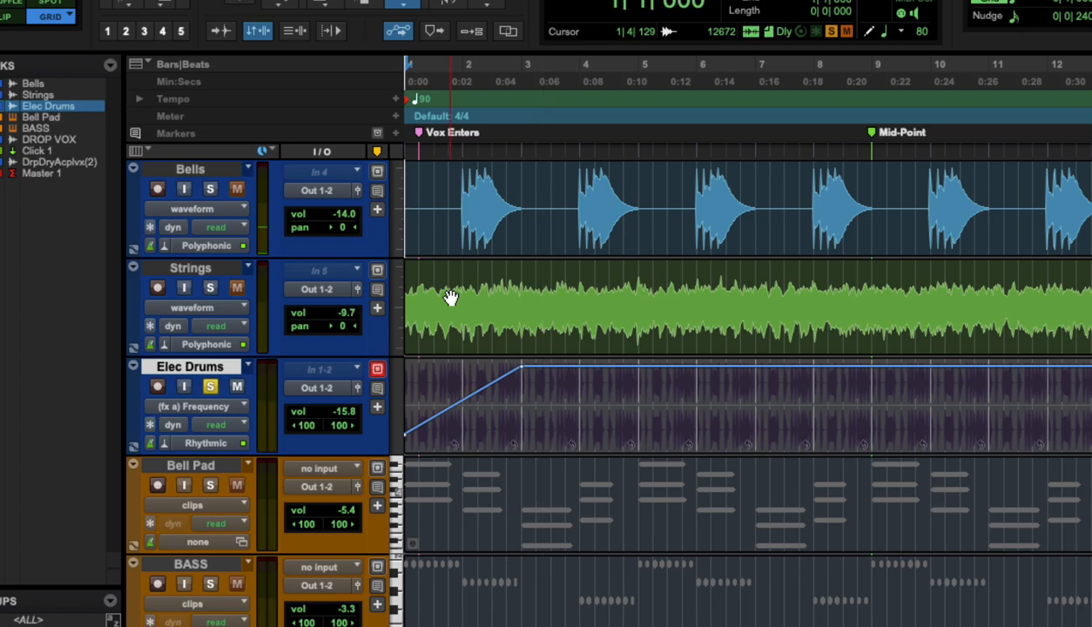
{"action": "left_click_drag", "start_coordinate": [525, 371], "coordinate": [588, 364]}
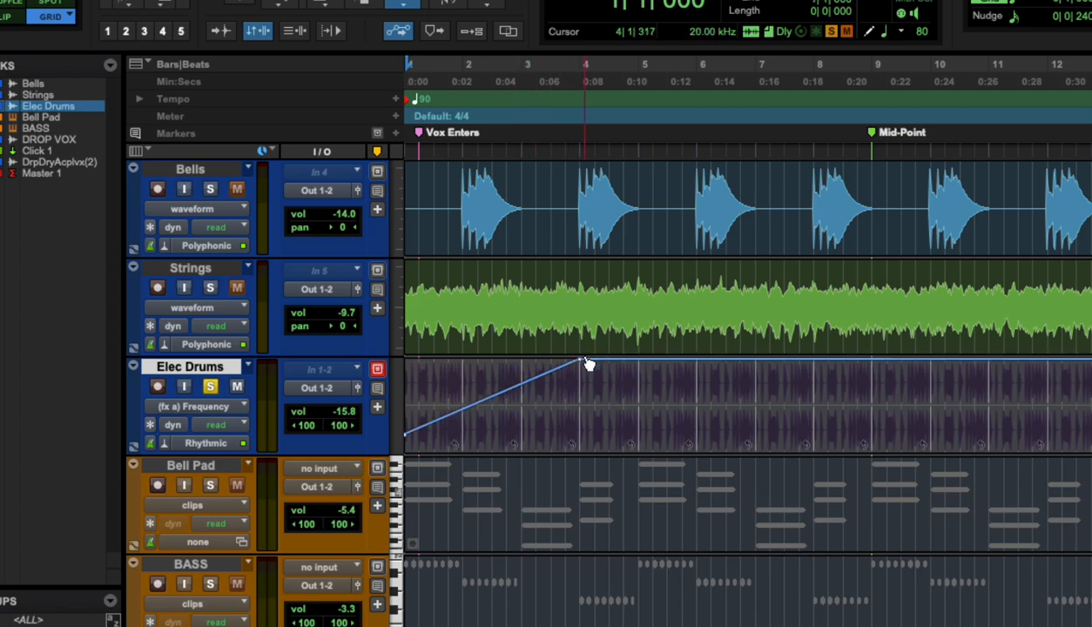